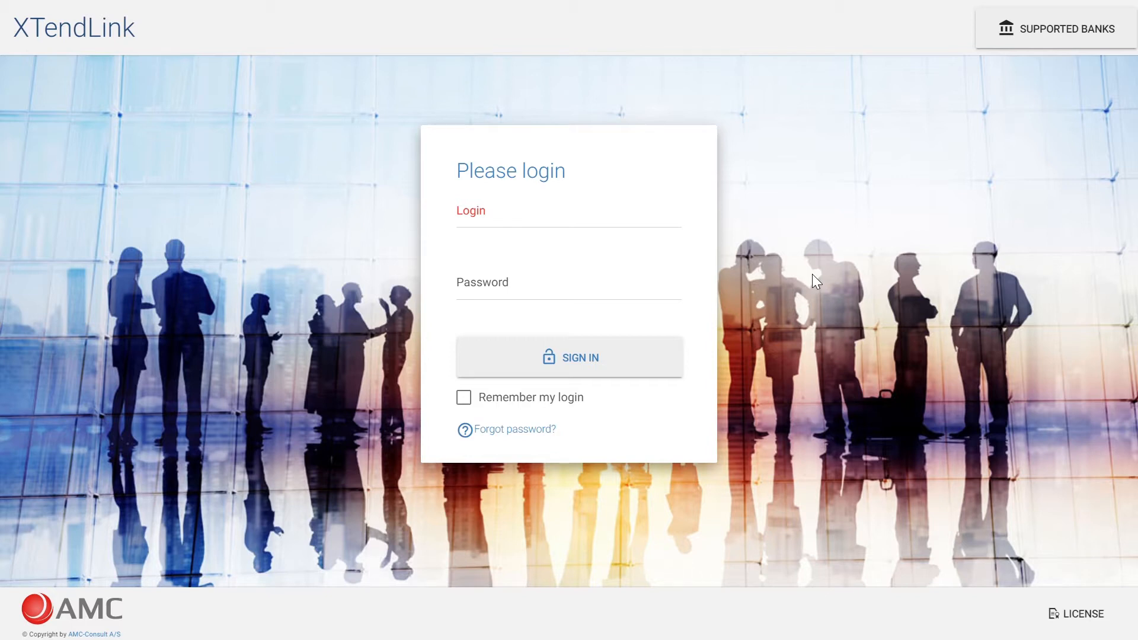
# - Sign in with the account's login e-mail and password, choosing the second AMC-Demo-Company data area
pyautogui.click(664, 221)
pyautogui.press('Tab')
pyautogui.write('*****')
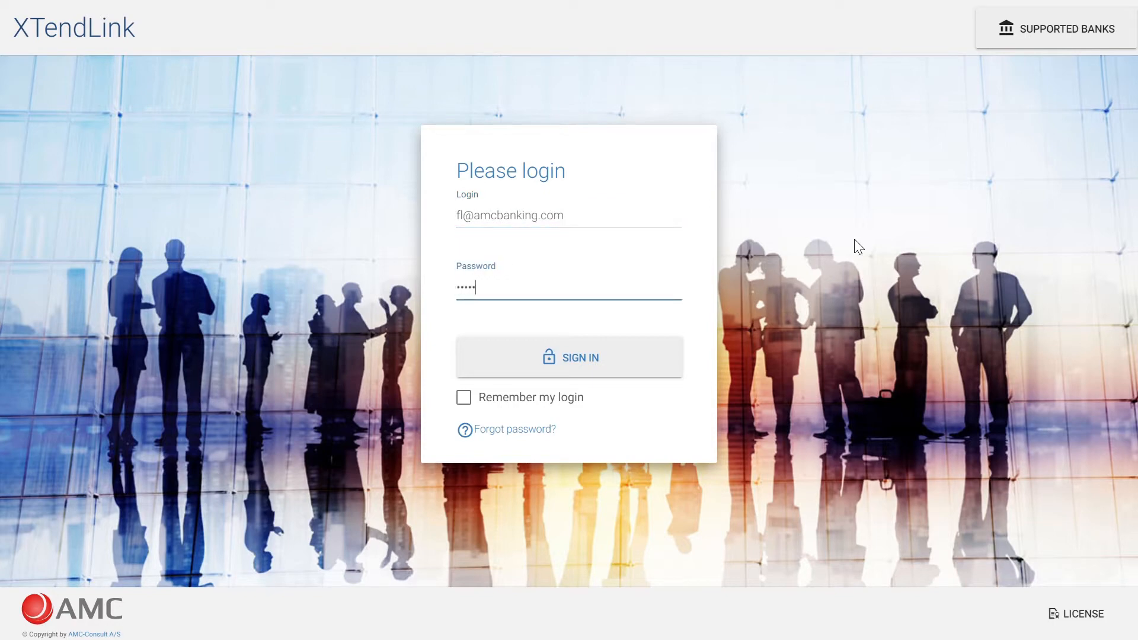
pyautogui.press('Return')
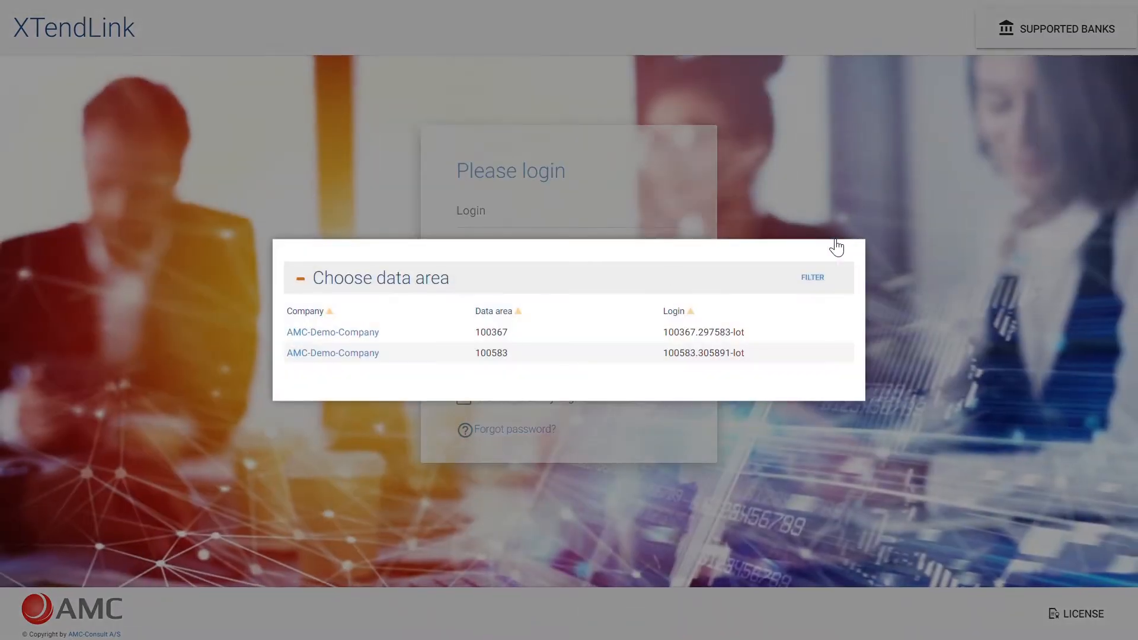
pyautogui.click(335, 354)
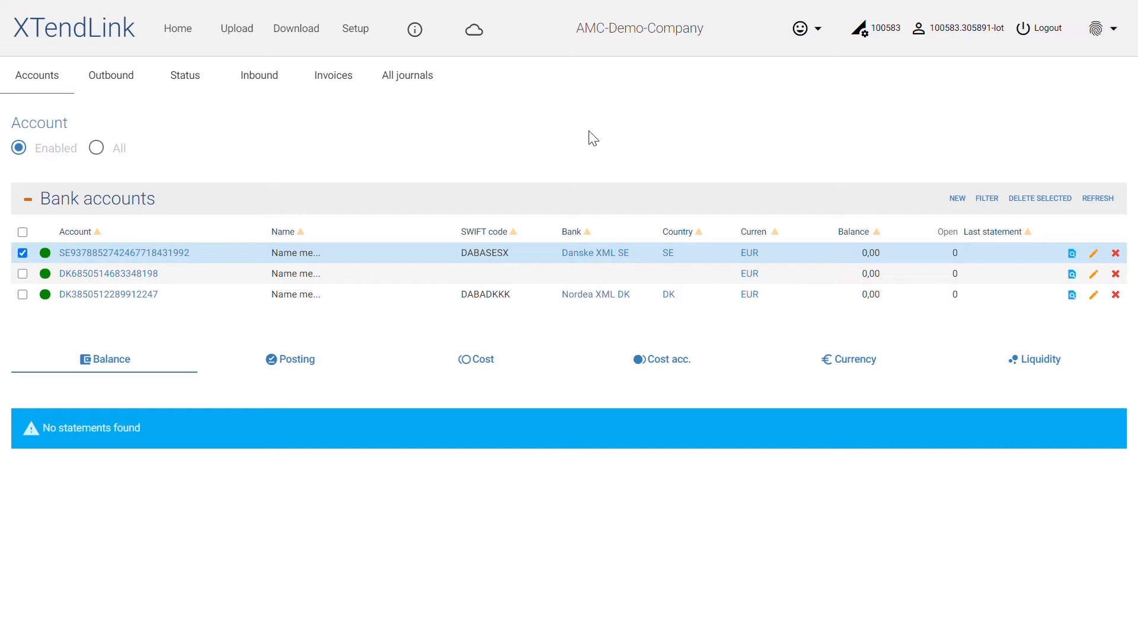
# - Add Arbejder XML DK to the signed-in user's banks, filtering the bank list by the setup type Bank Connect
pyautogui.click(949, 40)
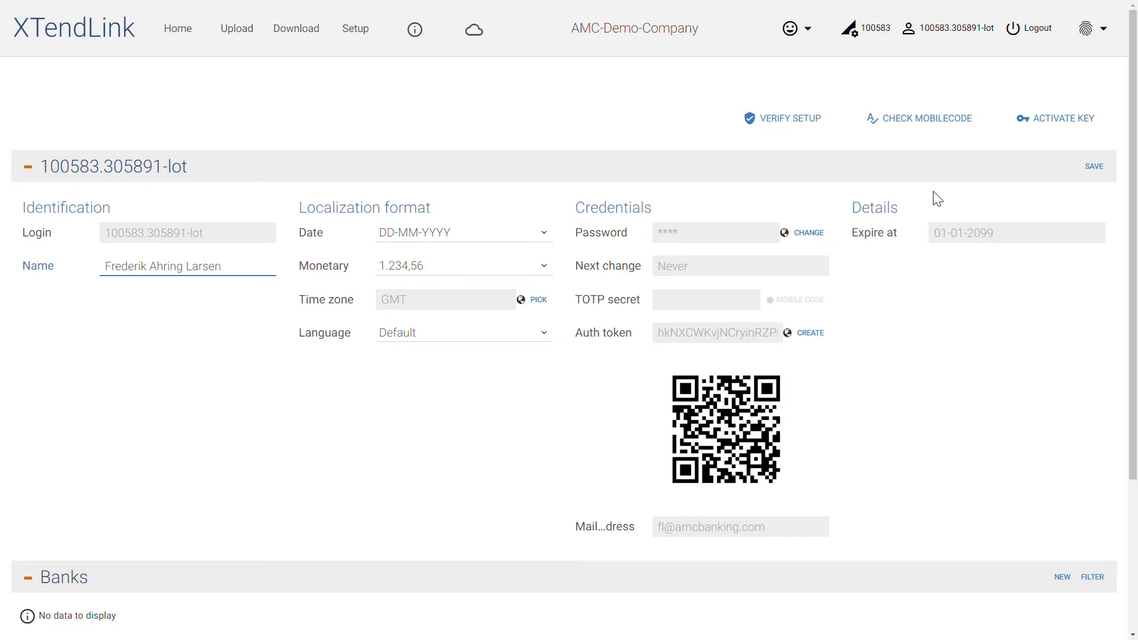
pyautogui.scroll(-3, 937, 198)
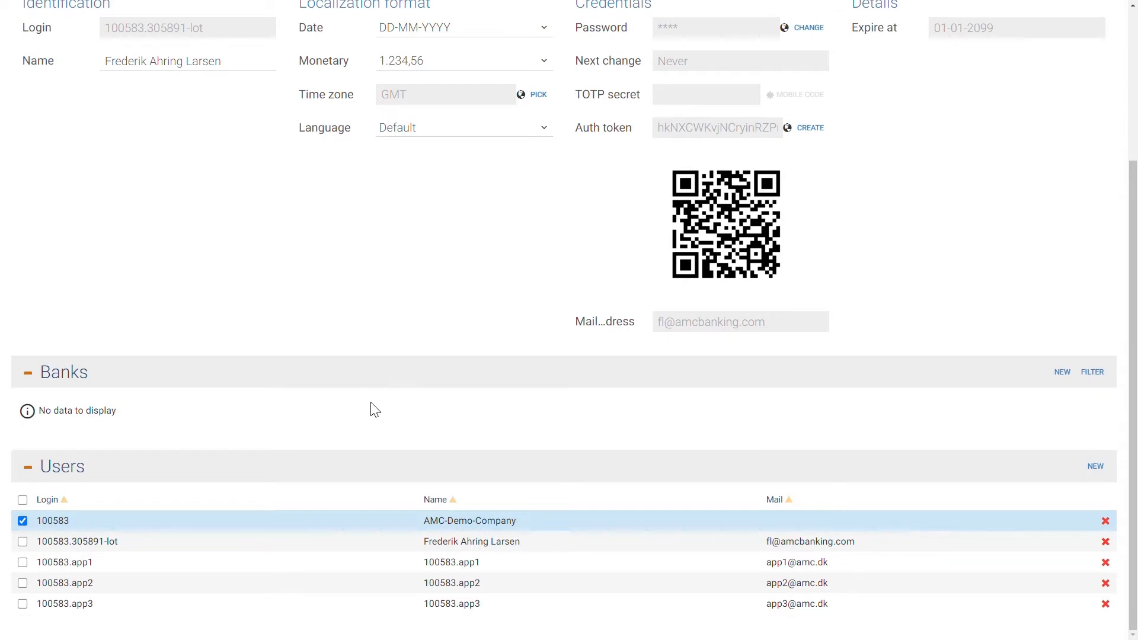
pyautogui.click(1062, 372)
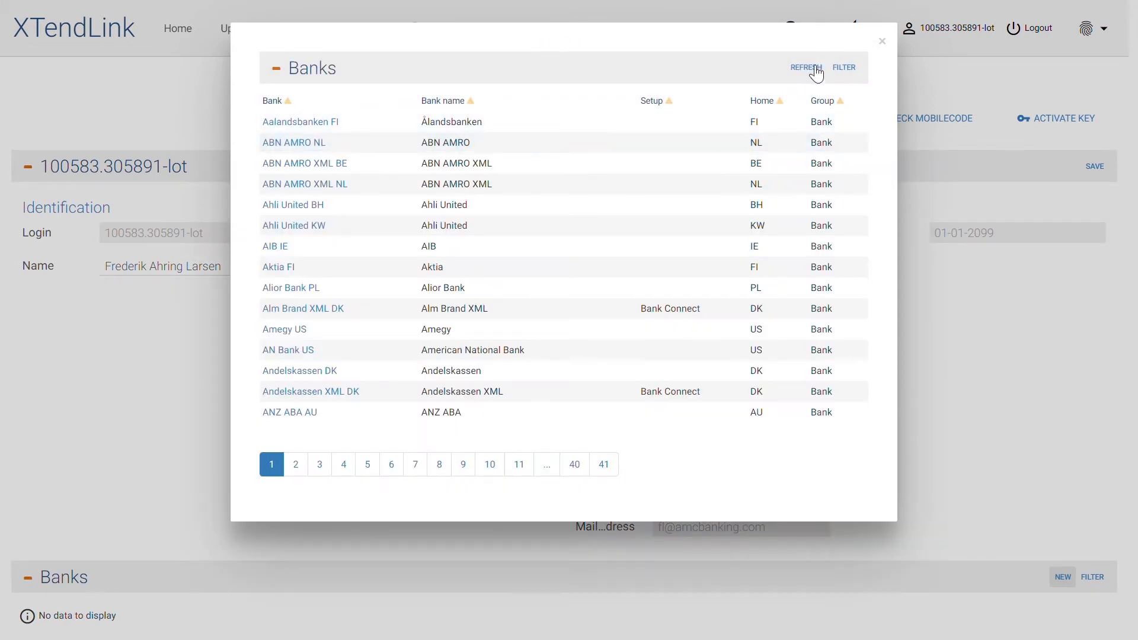
pyautogui.click(844, 67)
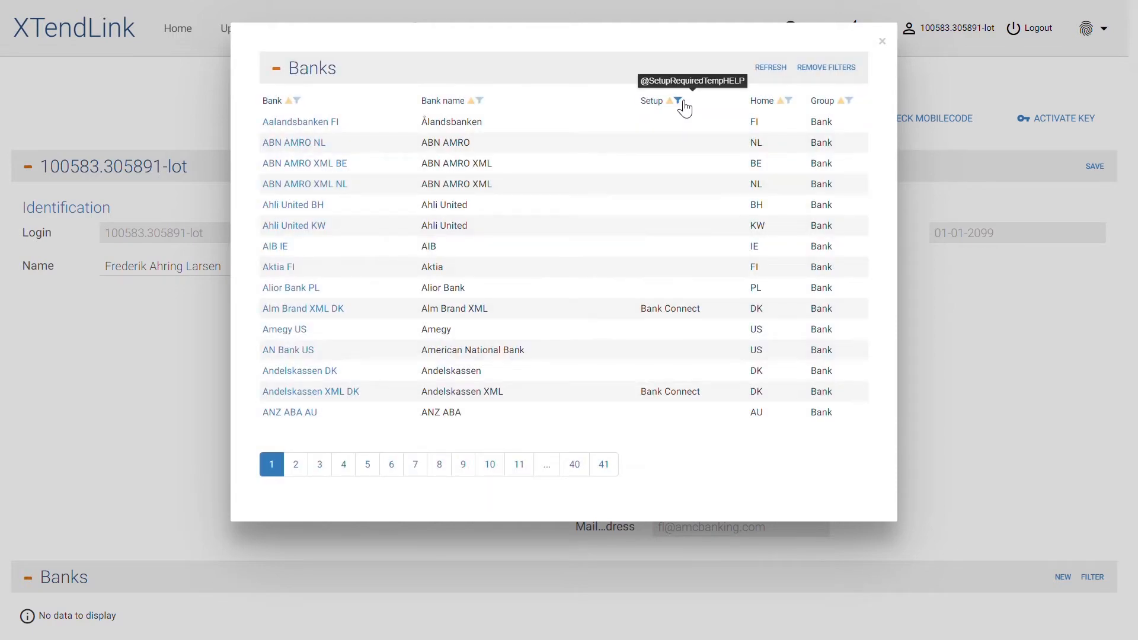
pyautogui.click(679, 102)
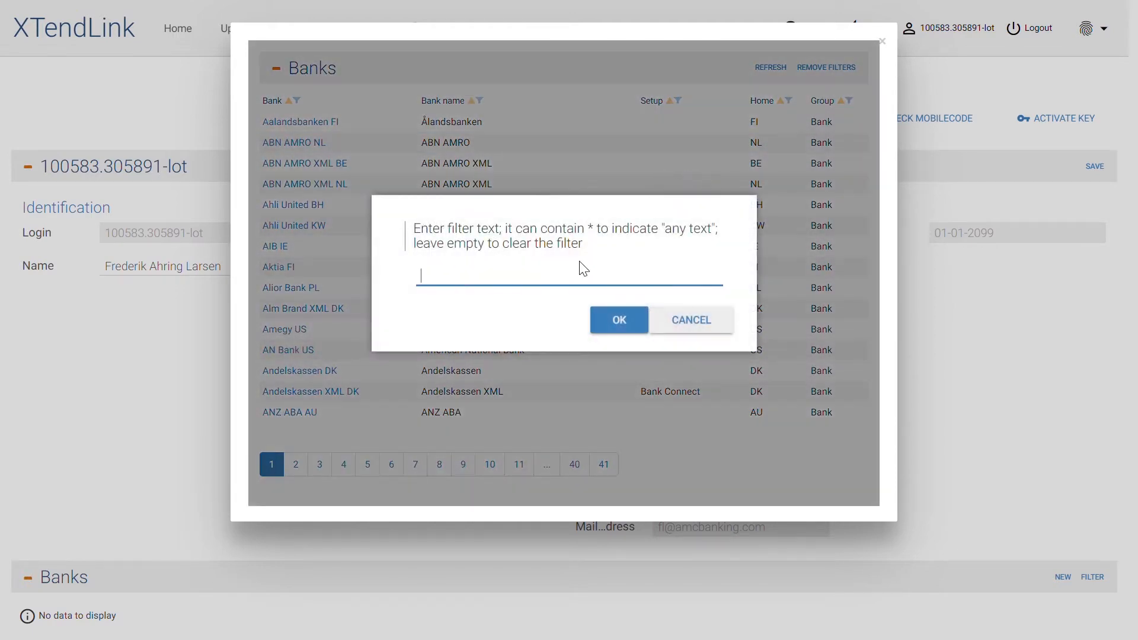
pyautogui.write('Bank Connect')
pyautogui.press('Return')
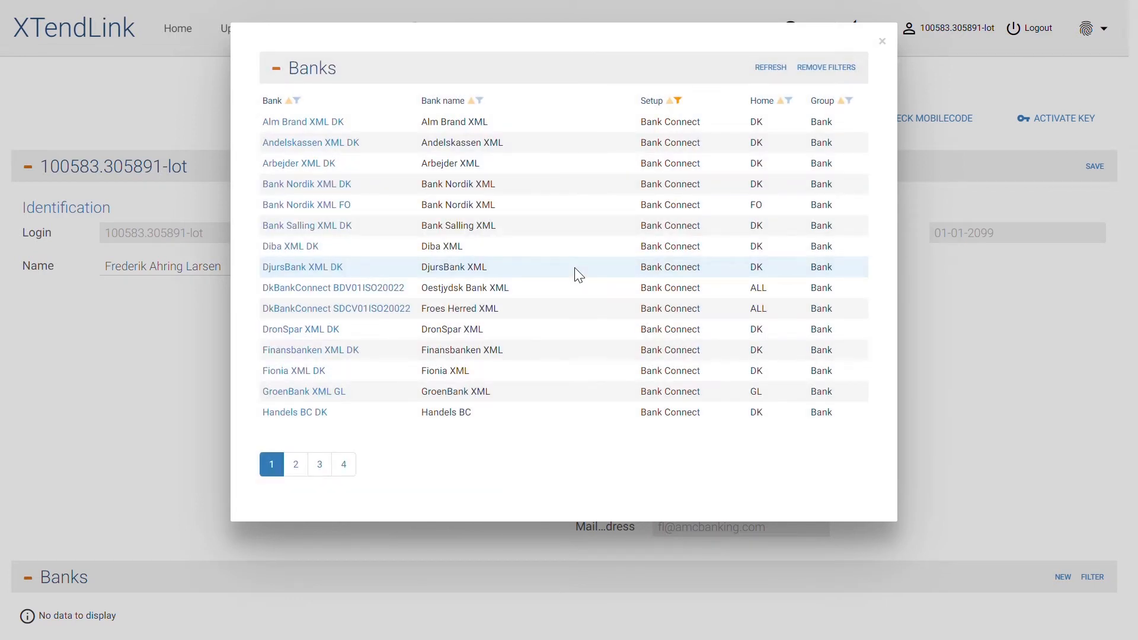
pyautogui.click(324, 168)
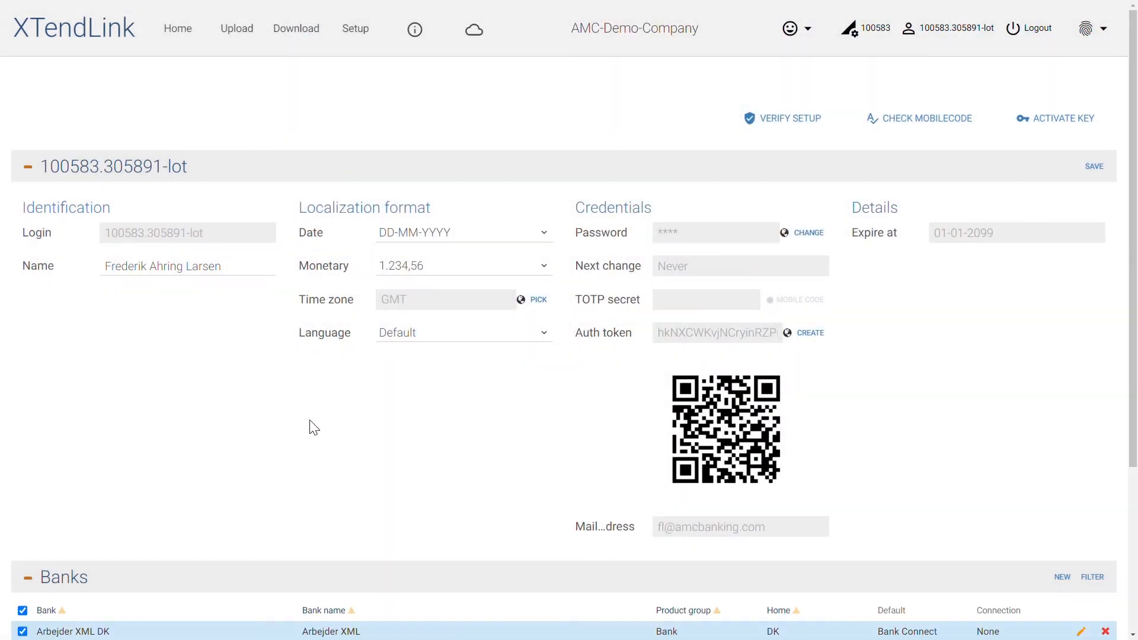
# - Enter the activation code in the Arbejder XML DK direct connection, save it and check the connection message
pyautogui.scroll(-2, 315, 428)
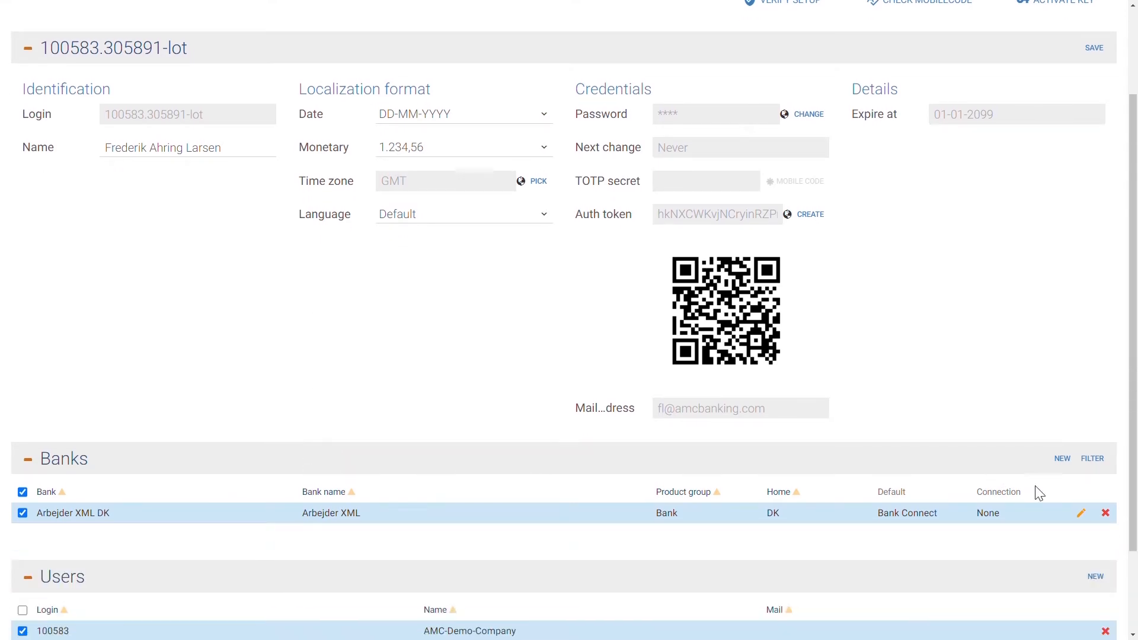
pyautogui.click(1091, 513)
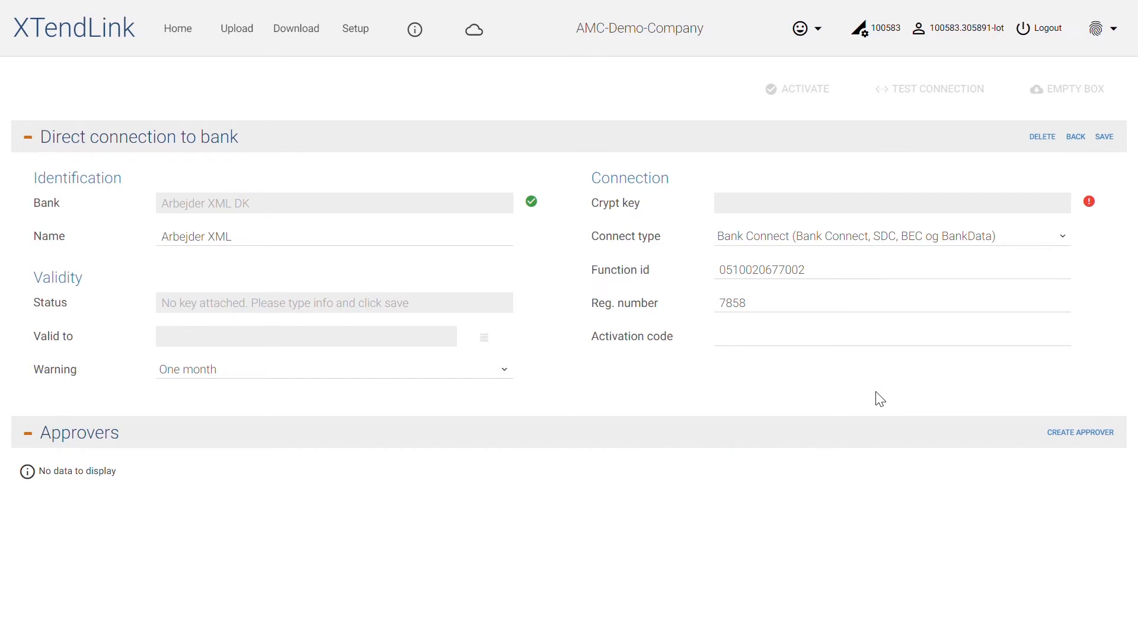
pyautogui.click(864, 343)
pyautogui.hotkey('ctrl', 'v')
pyautogui.click(864, 371)
pyautogui.click(1105, 139)
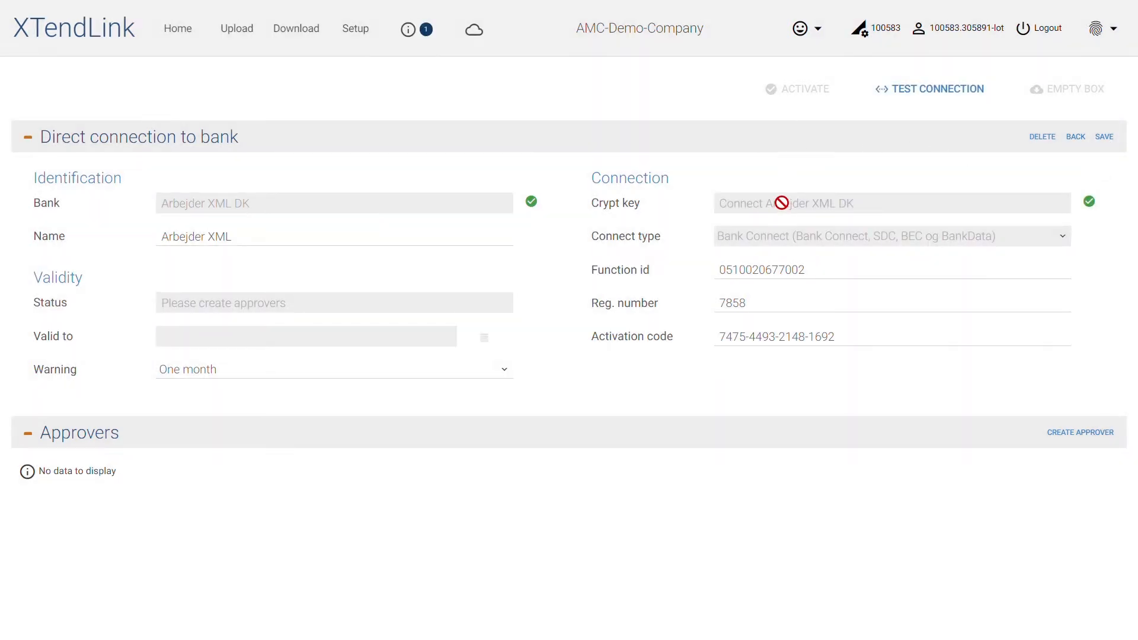
pyautogui.click(427, 31)
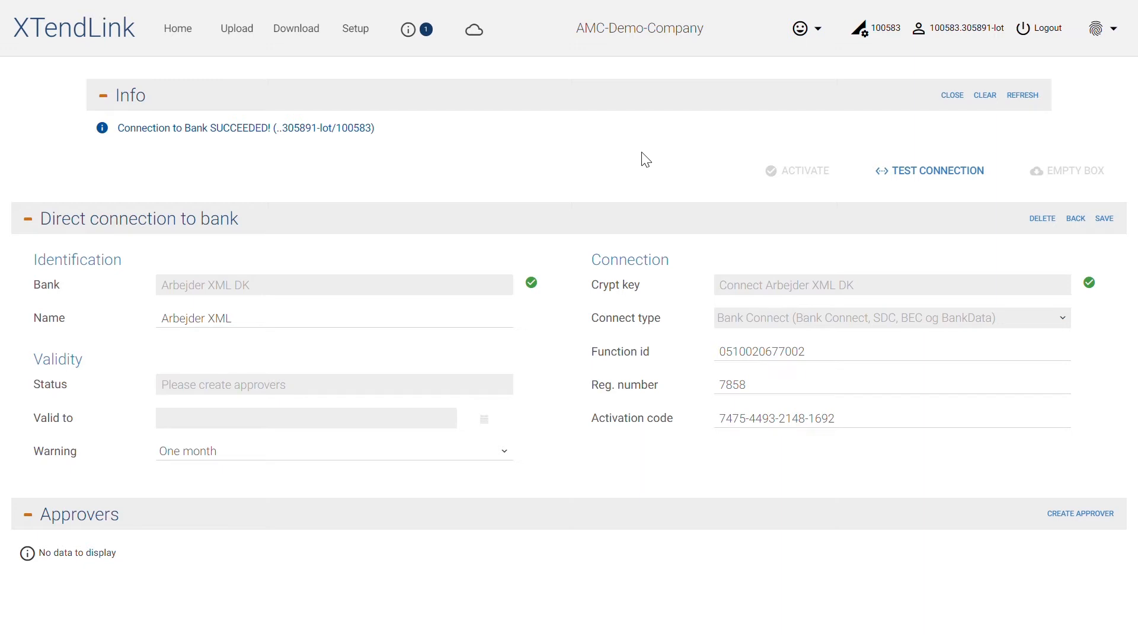
# - Create two approvers, app1 and app2, for the Arbejder XML DK connection with their e-mail addresses
pyautogui.click(1102, 516)
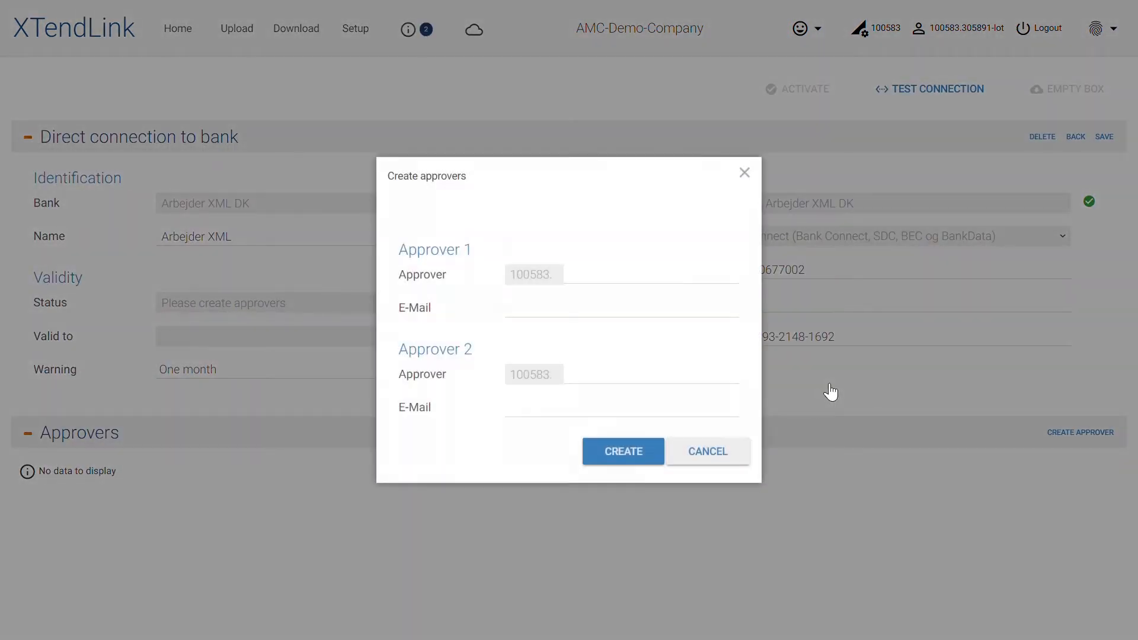
pyautogui.click(655, 285)
pyautogui.write('app1')
pyautogui.press('Tab')
pyautogui.press('Tab')
pyautogui.write('app2')
pyautogui.press('Tab')
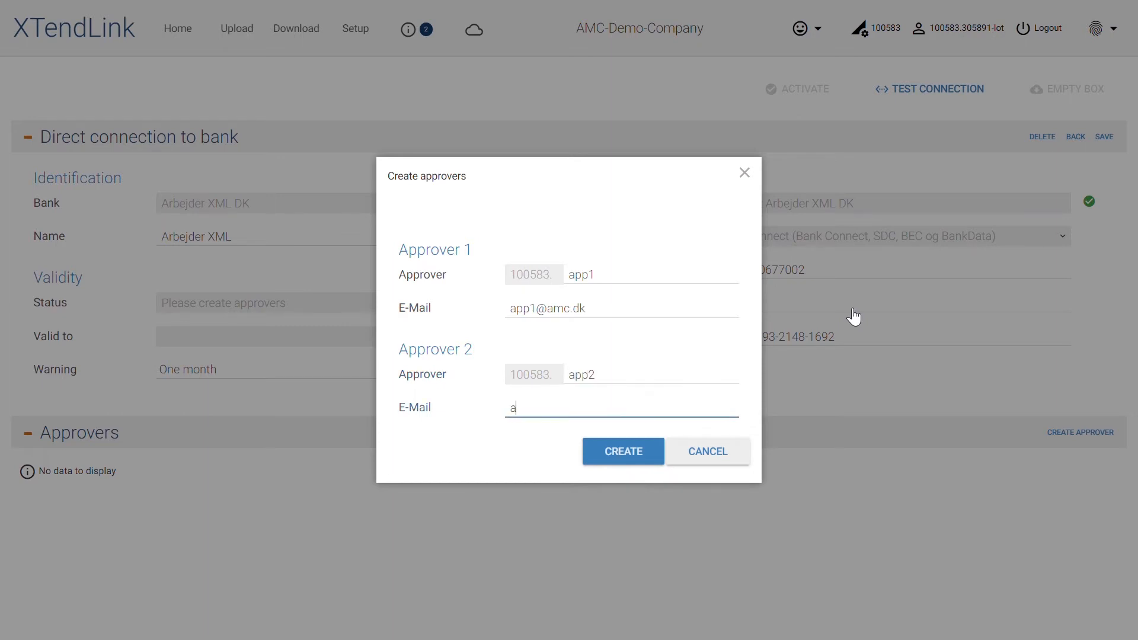
pyautogui.click(622, 451)
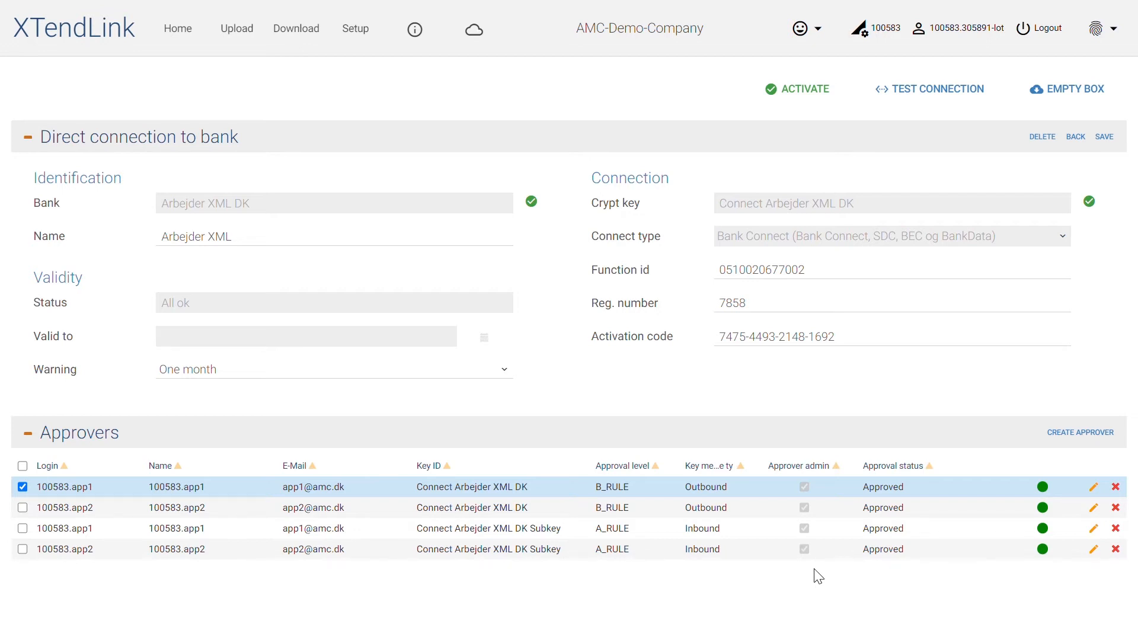
# - Create an additional approver app3 with its e-mail address, key message type Outbound and approval level B_RULE
pyautogui.click(1056, 435)
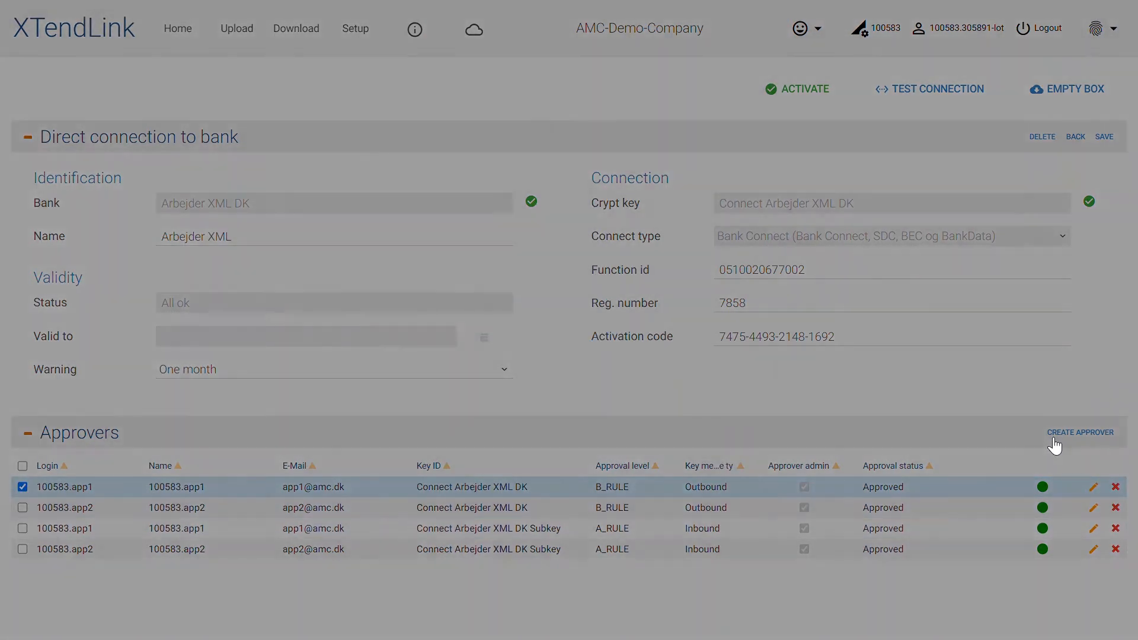
pyautogui.click(707, 271)
pyautogui.write('app3')
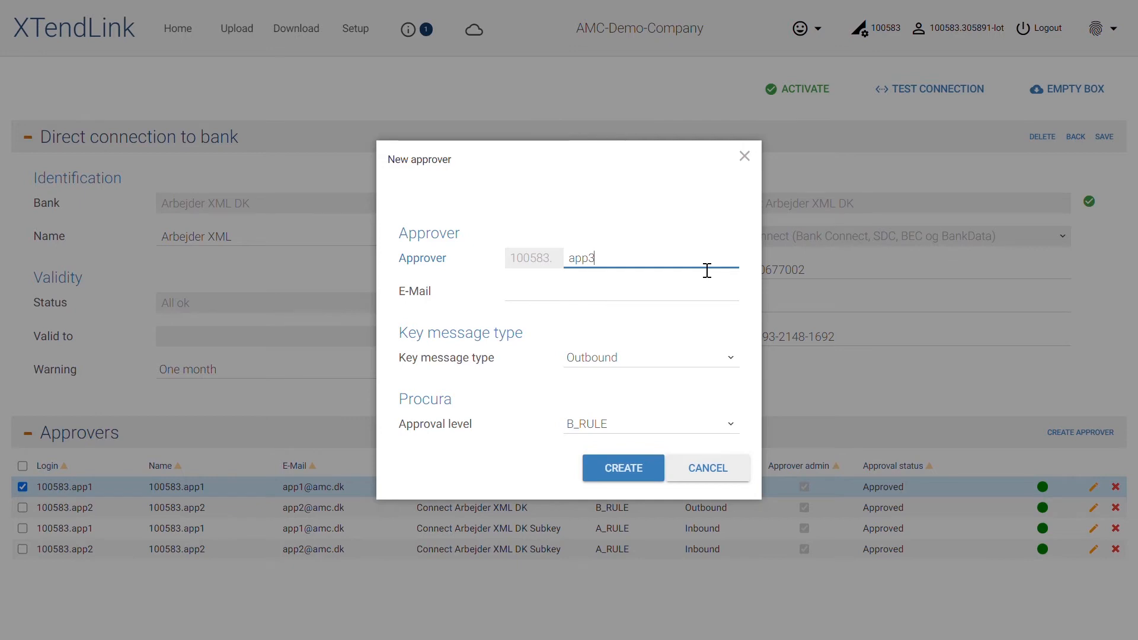
pyautogui.press('Tab')
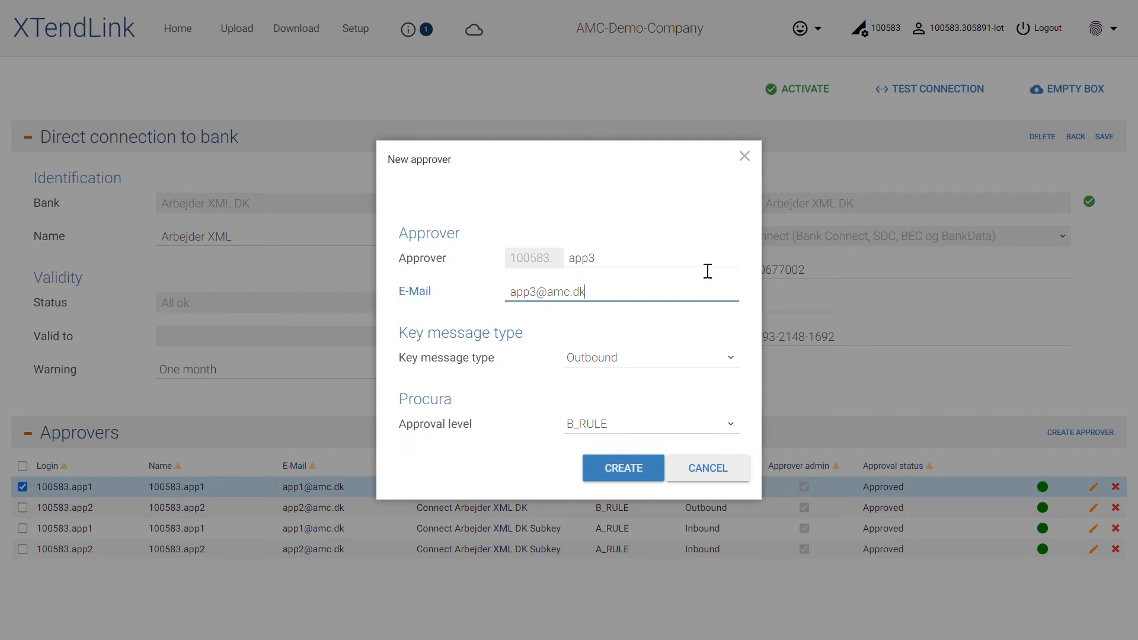
pyautogui.press('Tab')
pyautogui.press('Tab')
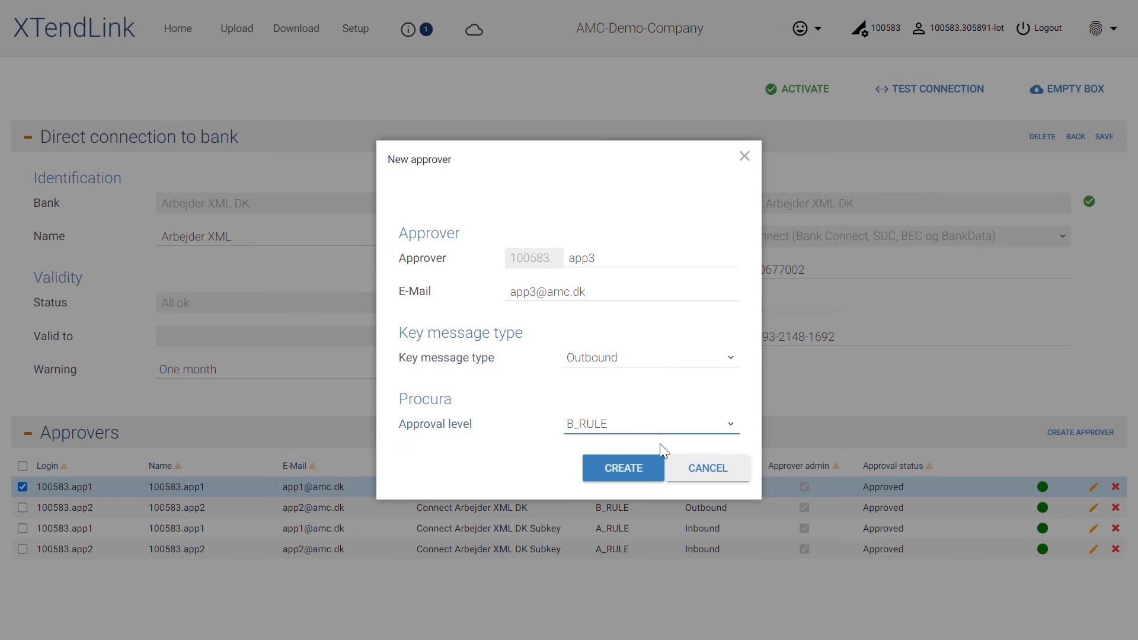
pyautogui.click(652, 476)
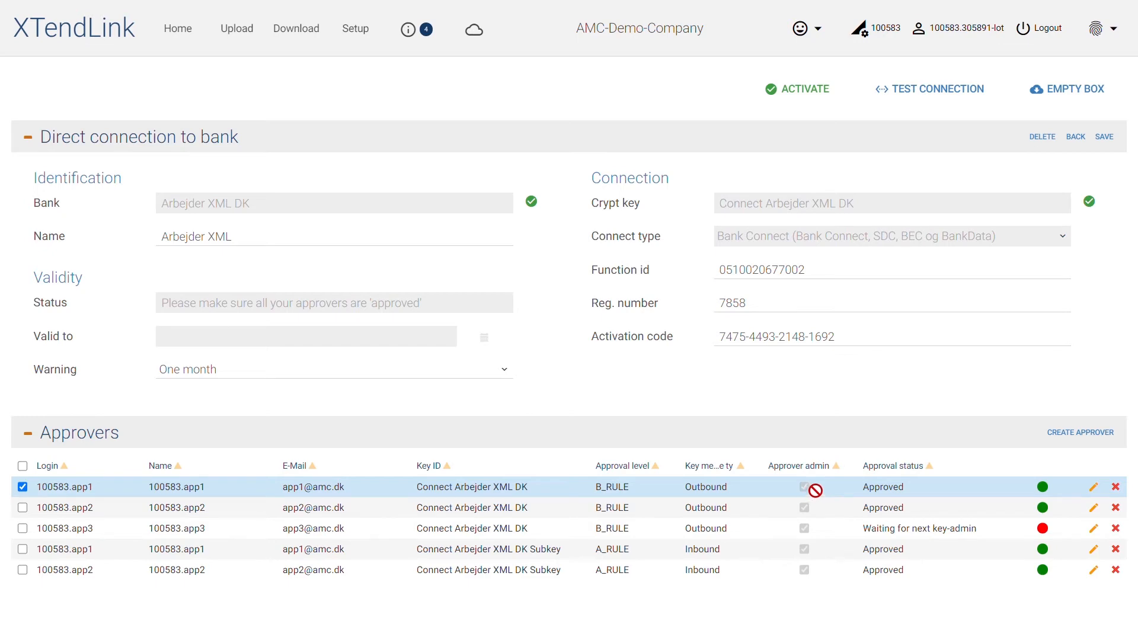
# - Log out and sign in as approver app1 with that approver's e-mail and password
pyautogui.click(1042, 24)
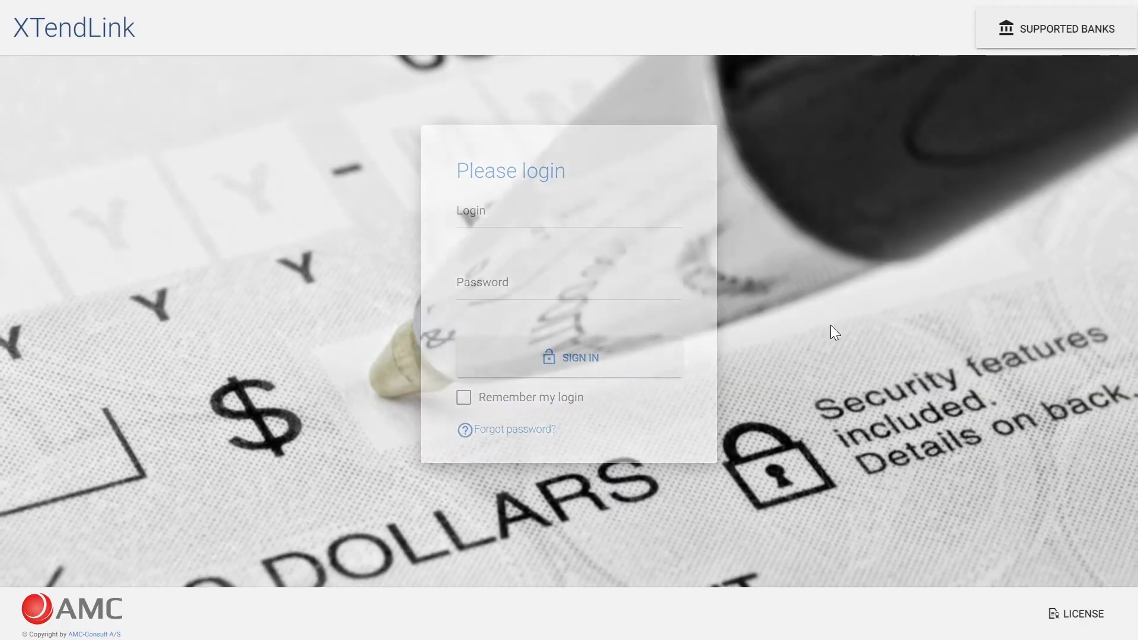
pyautogui.click(603, 231)
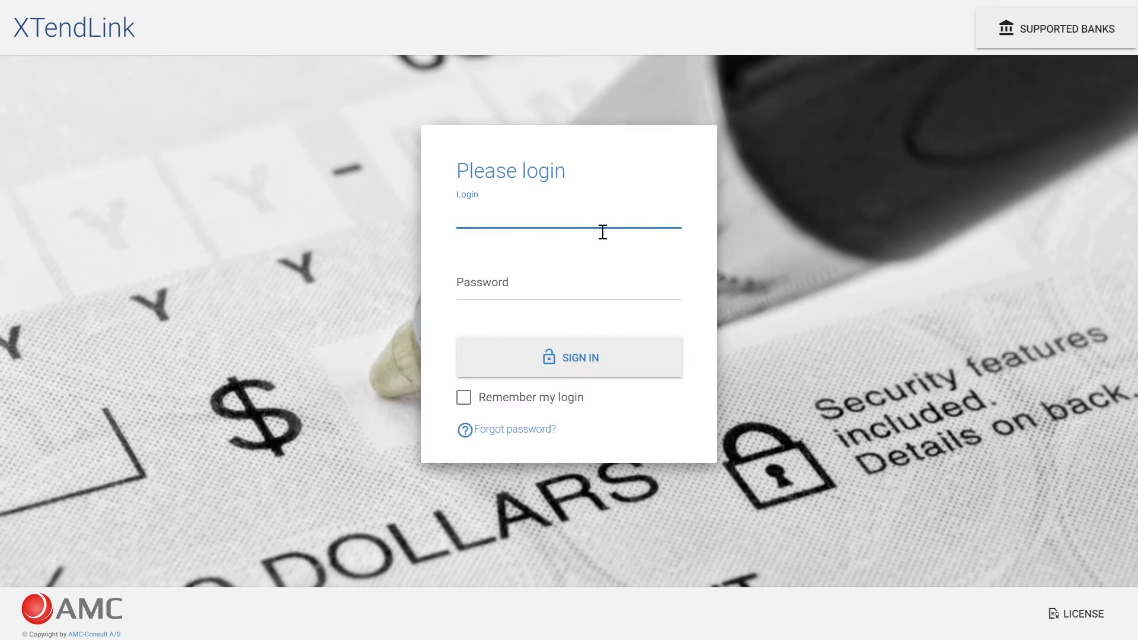
pyautogui.press('Tab')
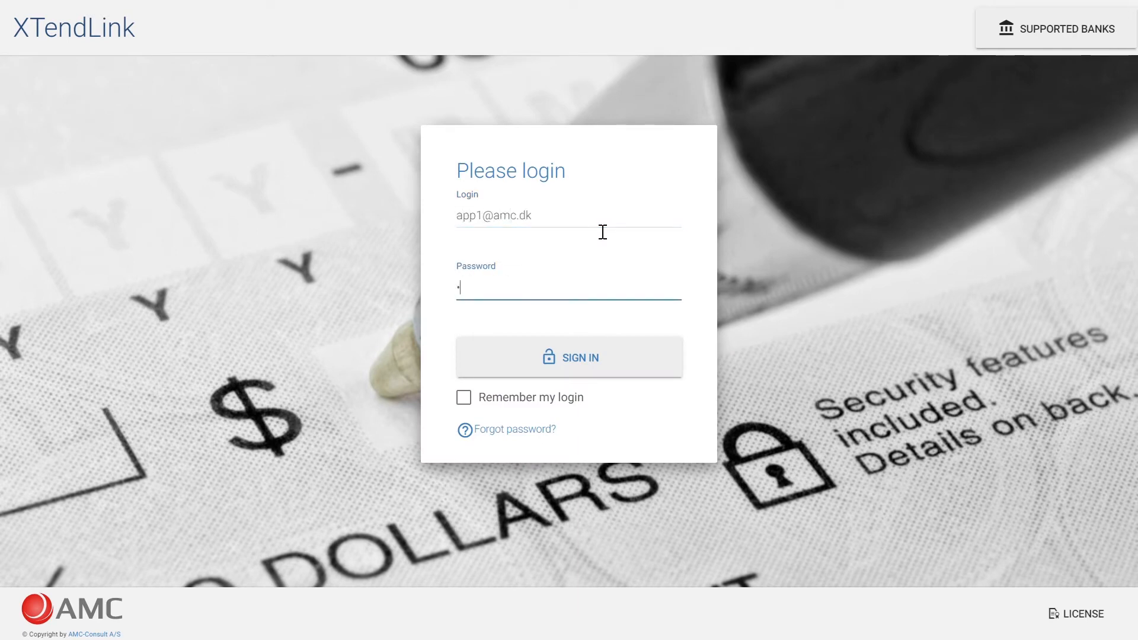
pyautogui.press('Return')
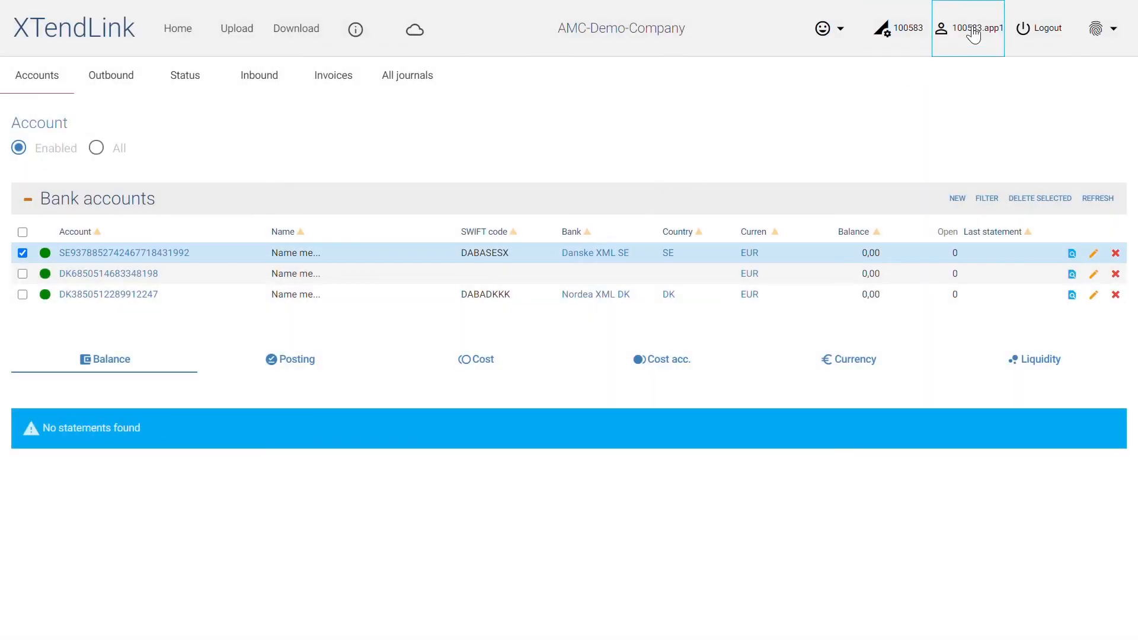
# - Open the outbound app3 approver record for the Arbejder XML DK bank from app1's user profile
pyautogui.click(973, 33)
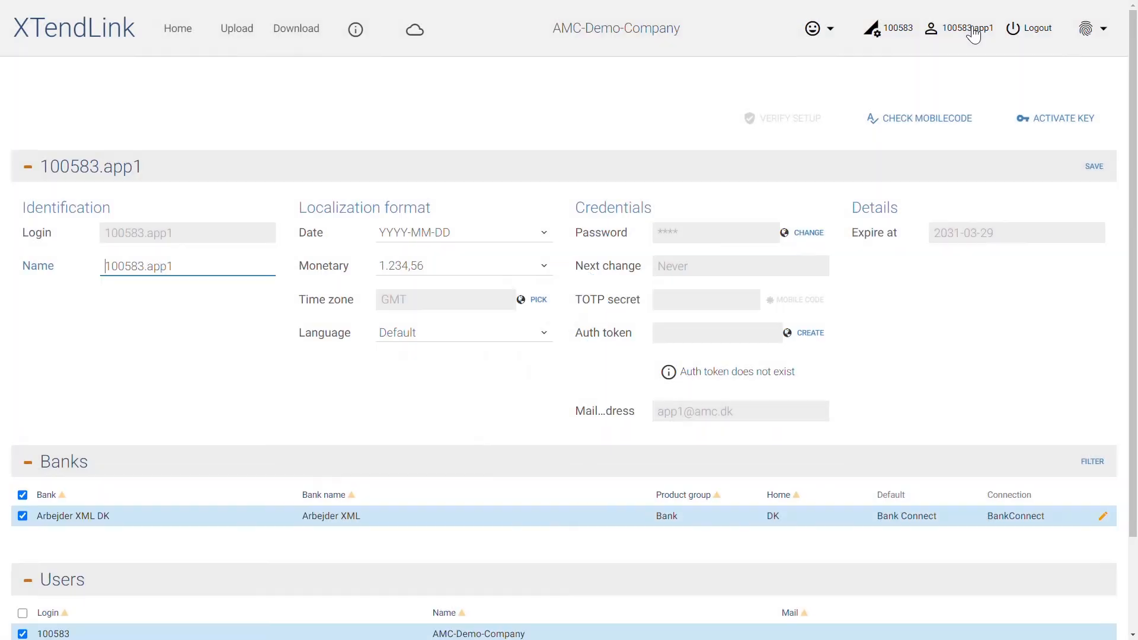
pyautogui.scroll(-2, 895, 204)
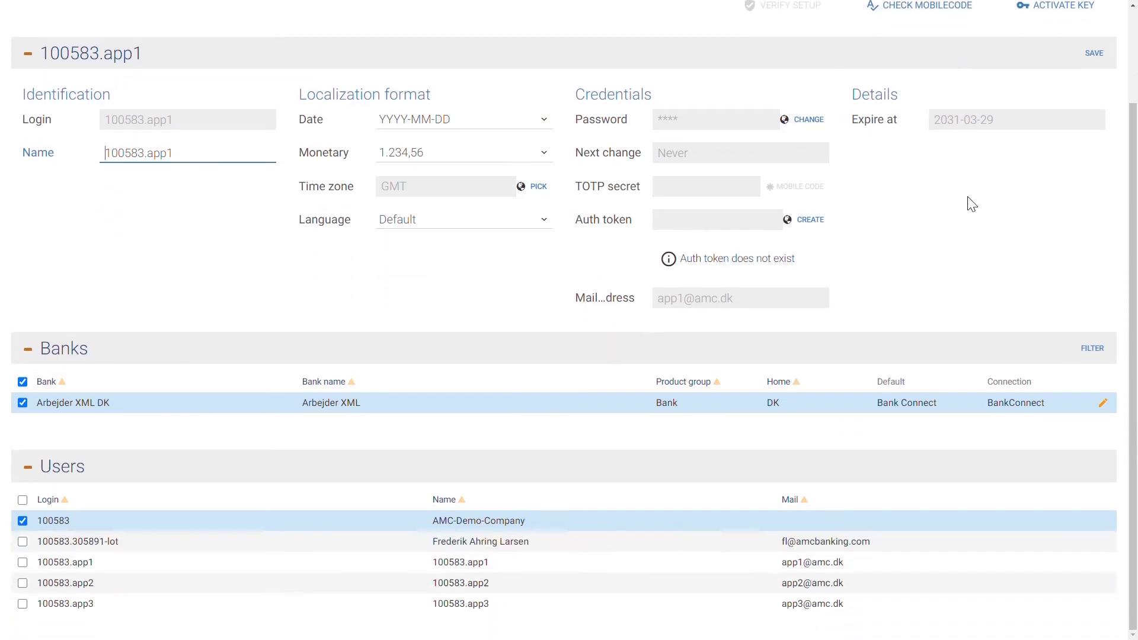
pyautogui.click(1104, 406)
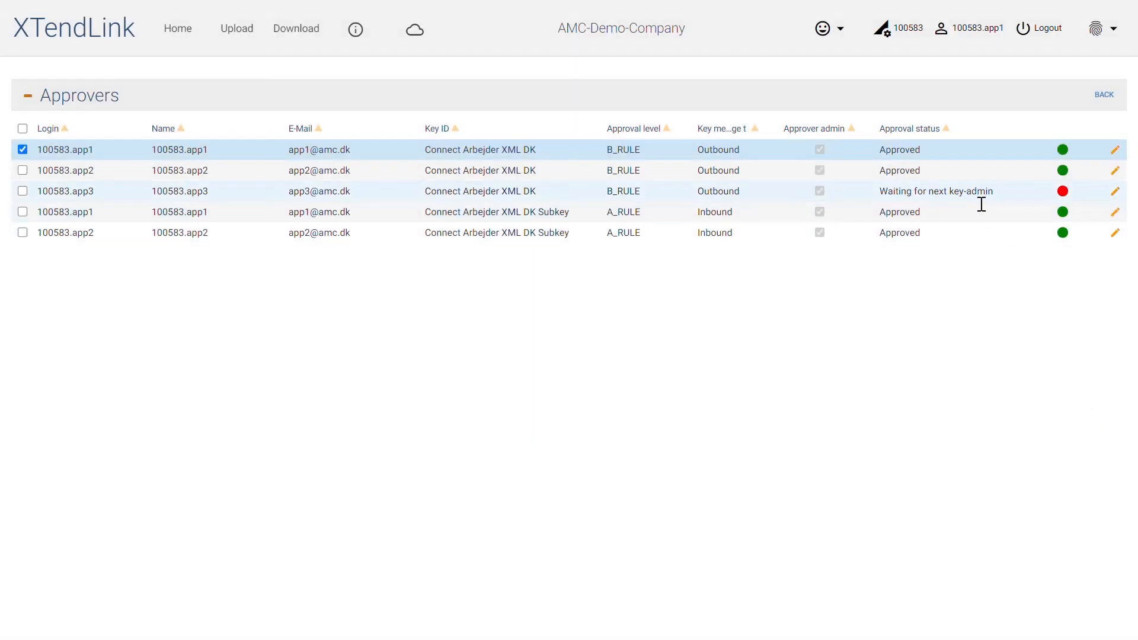
pyautogui.click(980, 201)
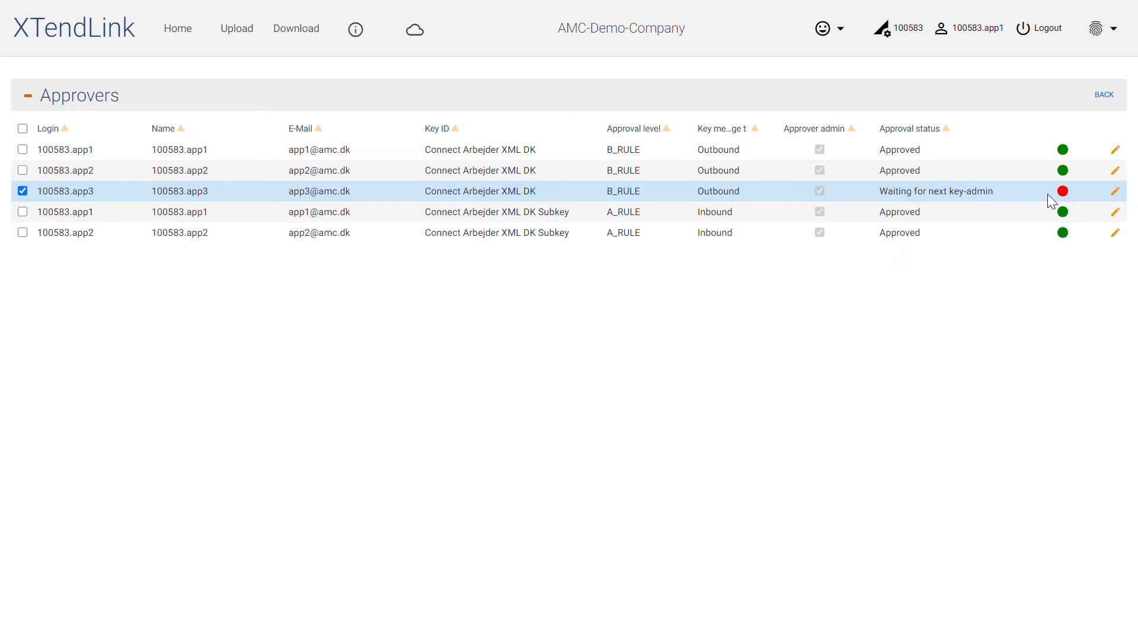
pyautogui.click(1116, 192)
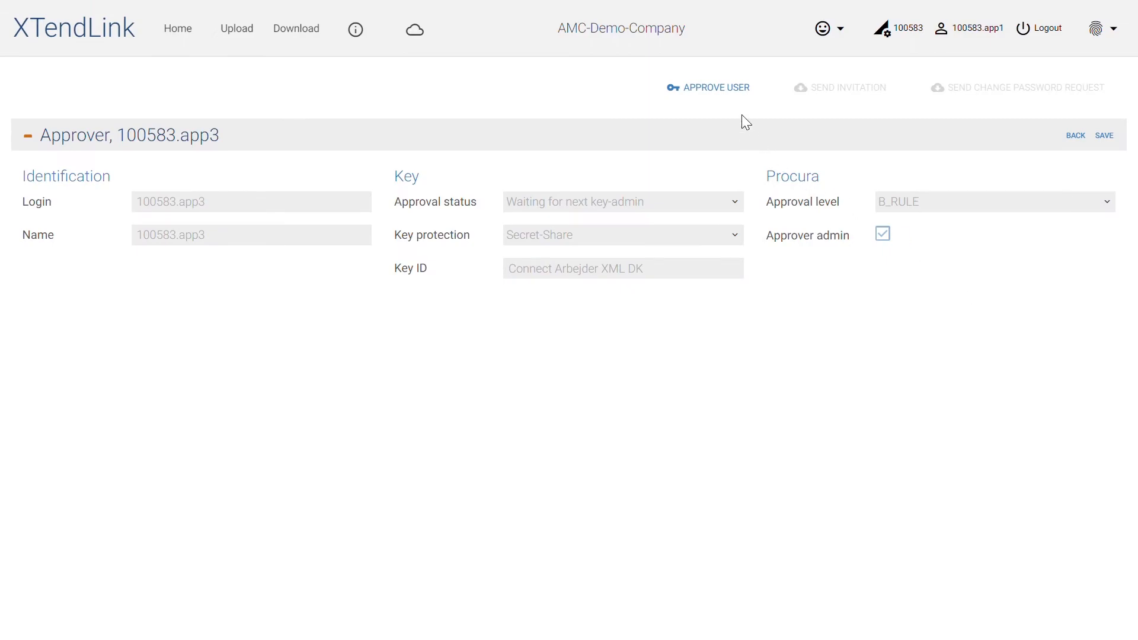
# - Approve app3 with the Approver admin option turned off, confirming with app1's password
pyautogui.click(723, 94)
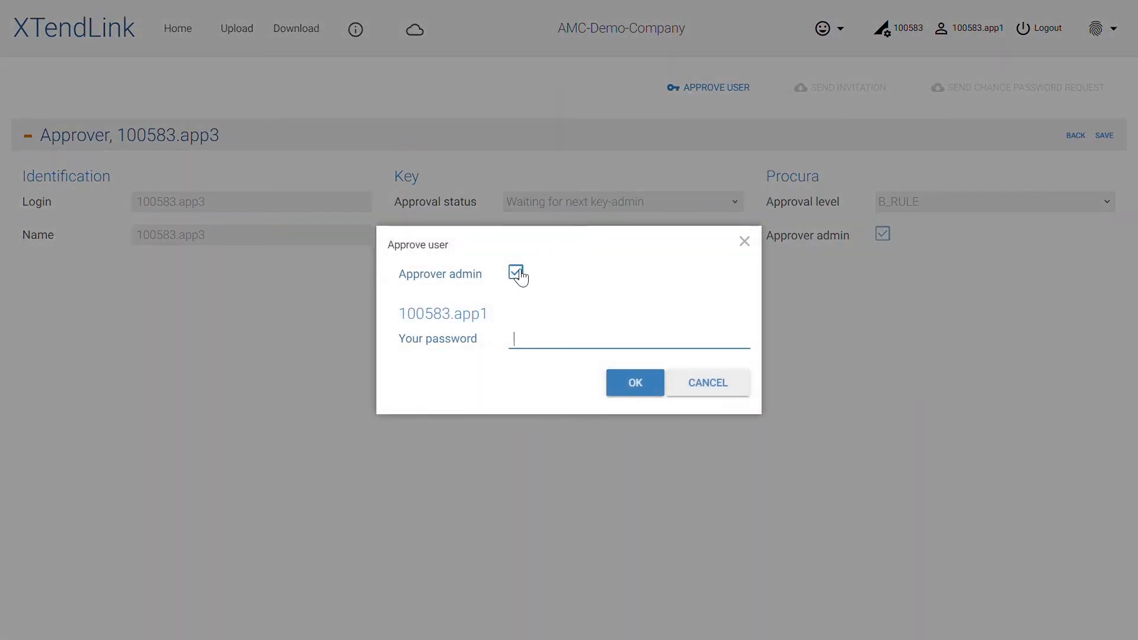
pyautogui.click(517, 274)
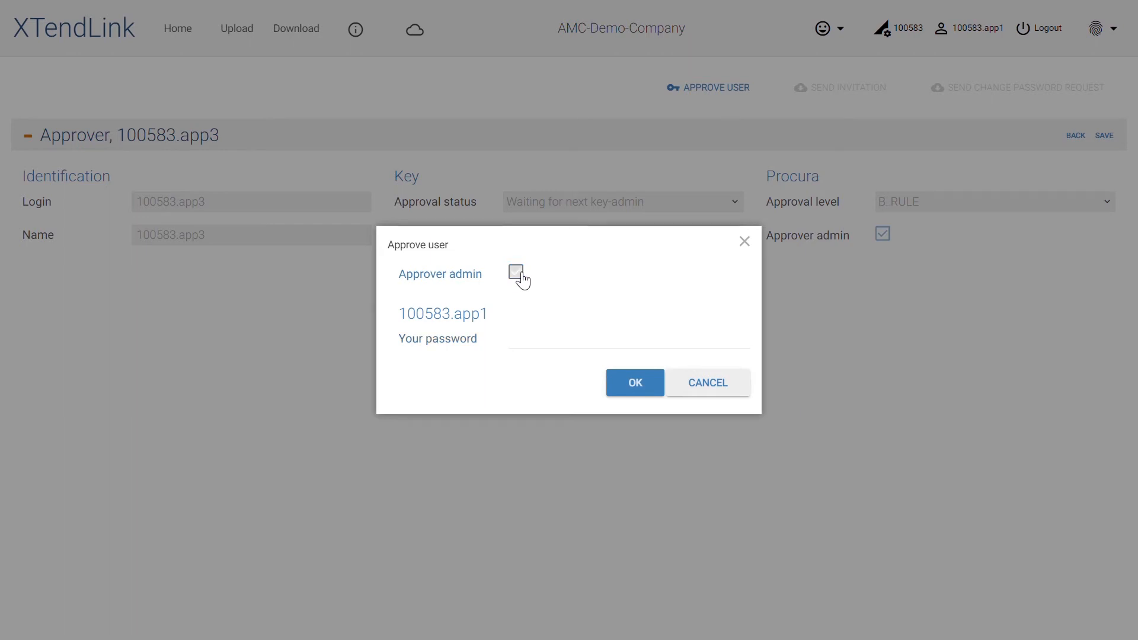
pyautogui.click(551, 339)
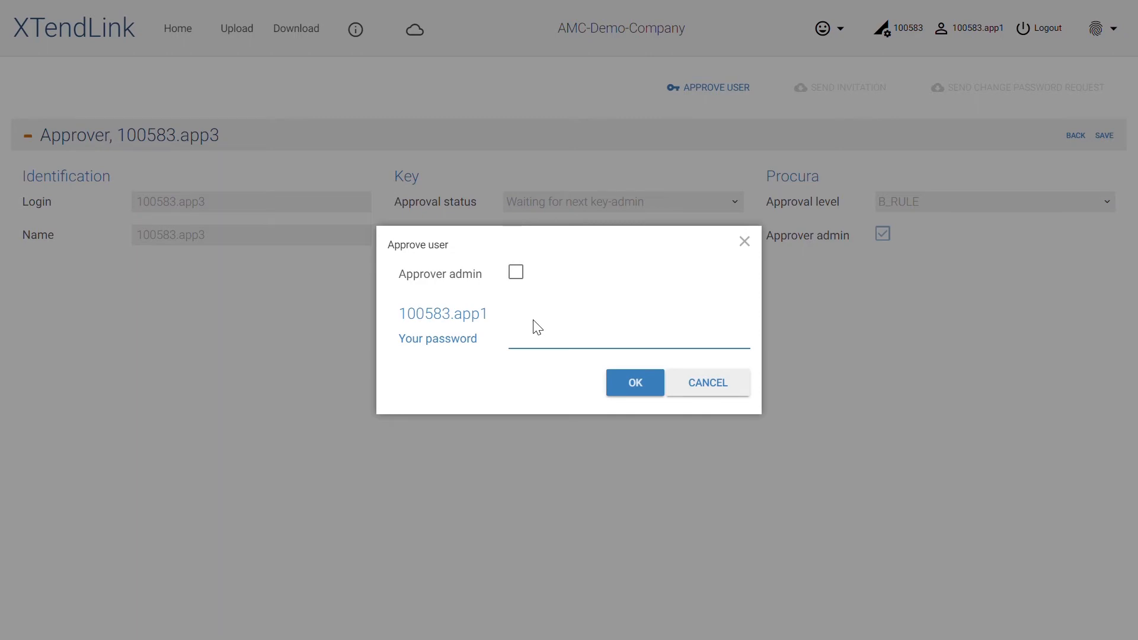
pyautogui.write('*********')
pyautogui.press('Return')
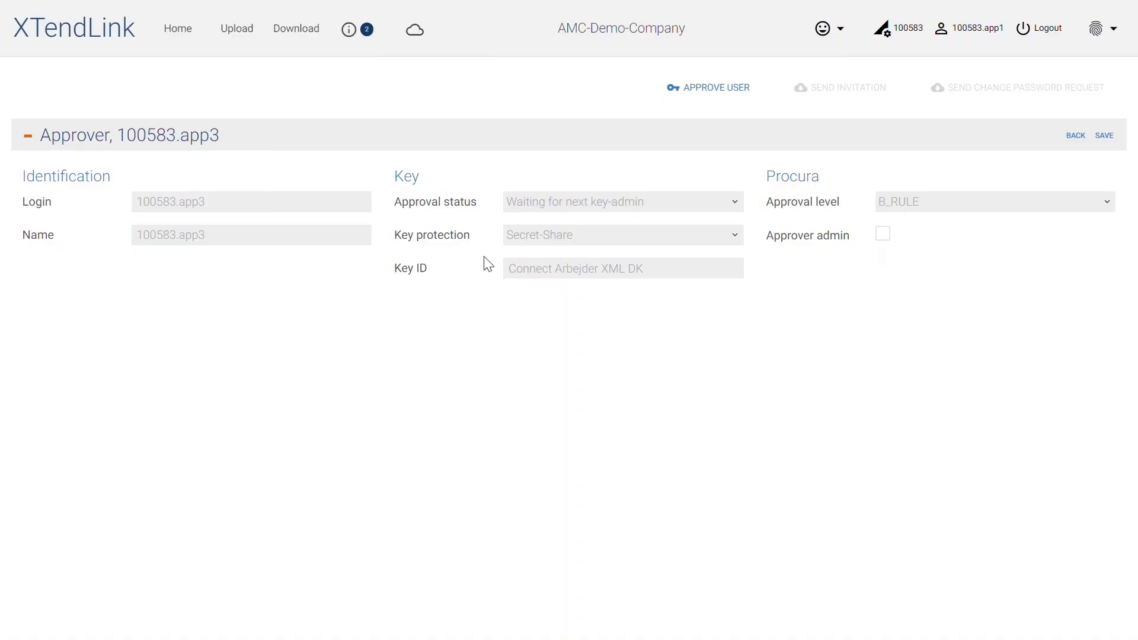
# - Review the approval messages, log out and sign in as approver app2 with that approver's e-mail and password
pyautogui.click(374, 42)
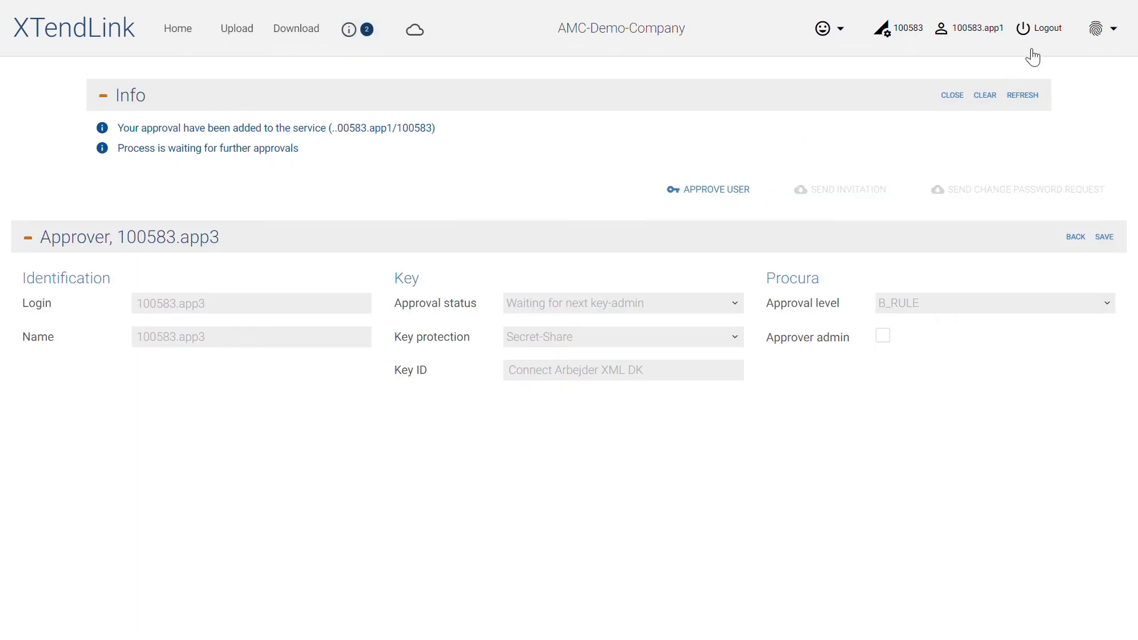
pyautogui.click(1045, 30)
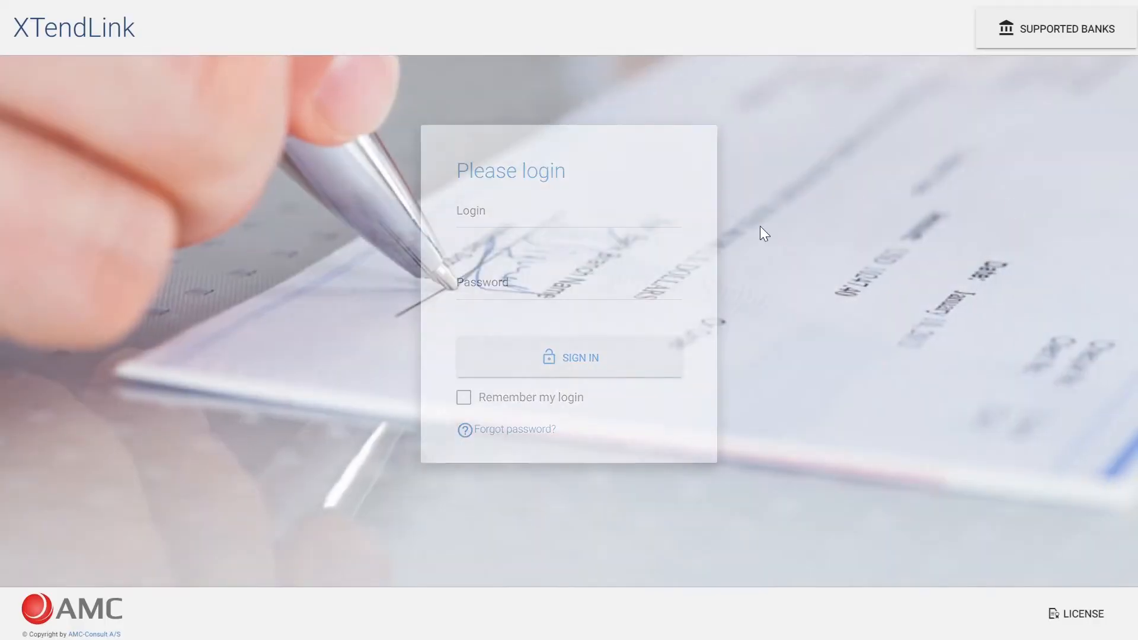
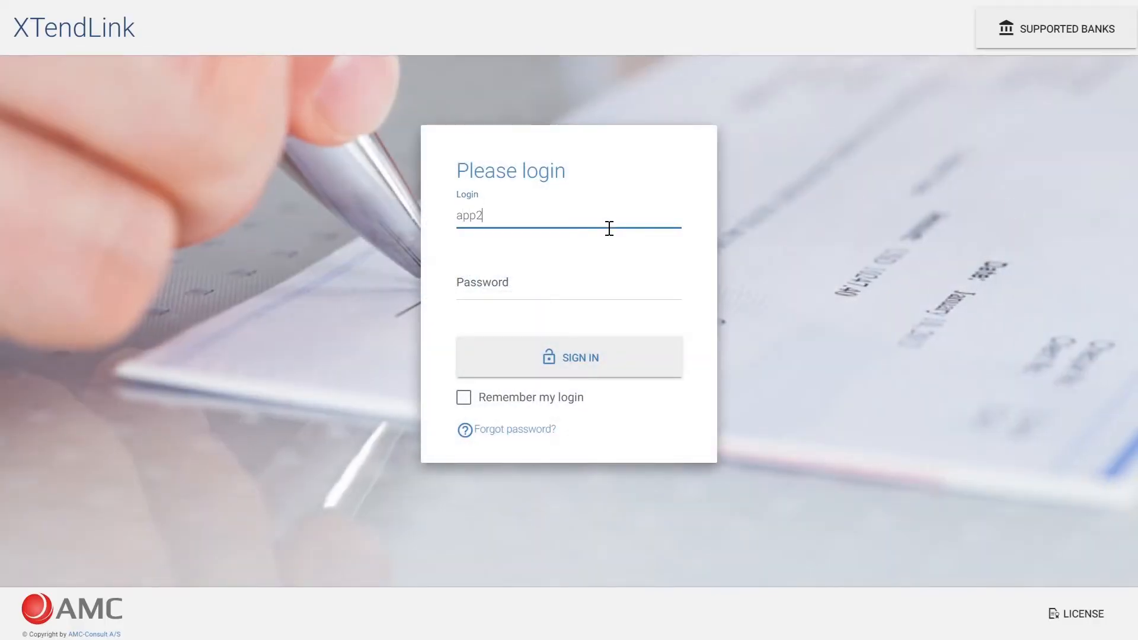
pyautogui.press('Tab')
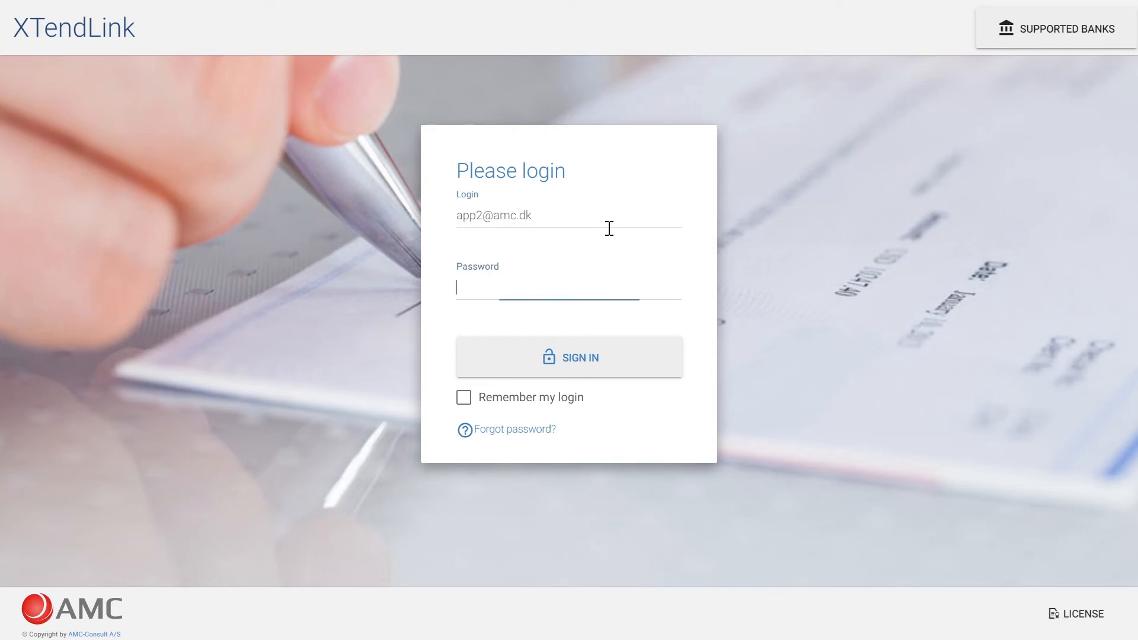
pyautogui.write('••••••')
pyautogui.press('Return')
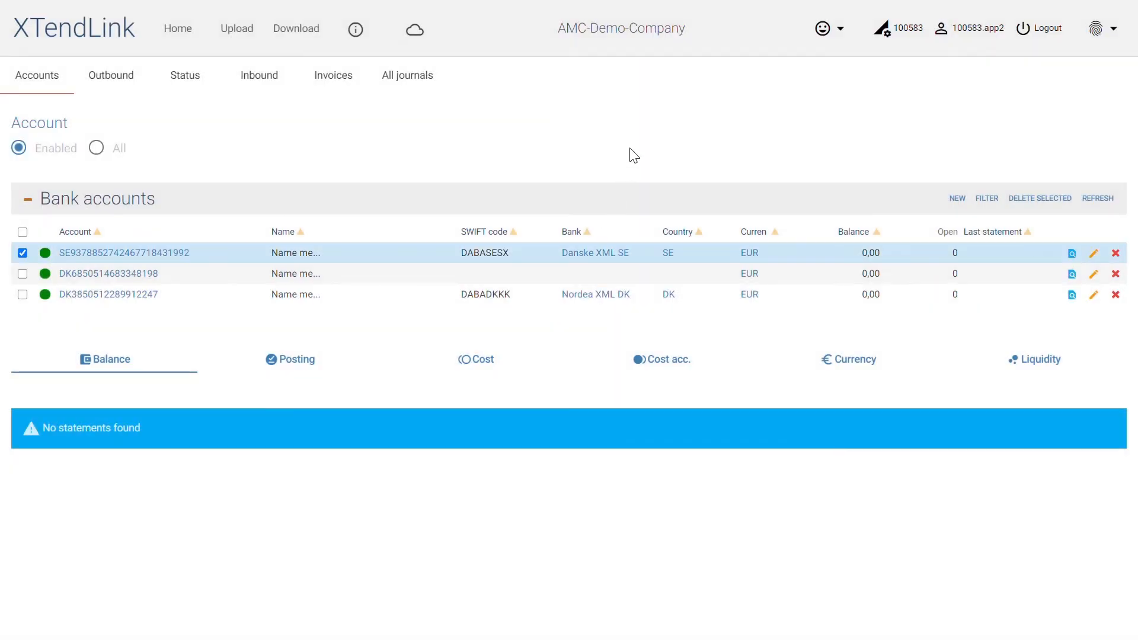
# - Open the outbound app3 approver record for the Arbejder XML DK bank from app2's user profile
pyautogui.click(963, 35)
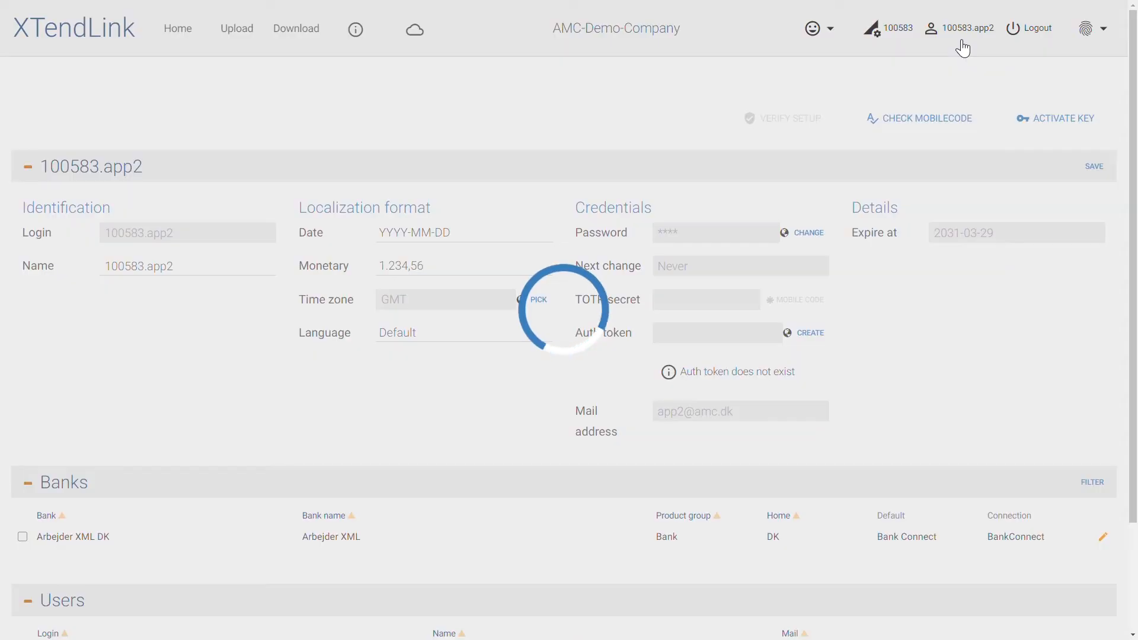
pyautogui.scroll(-2, 943, 161)
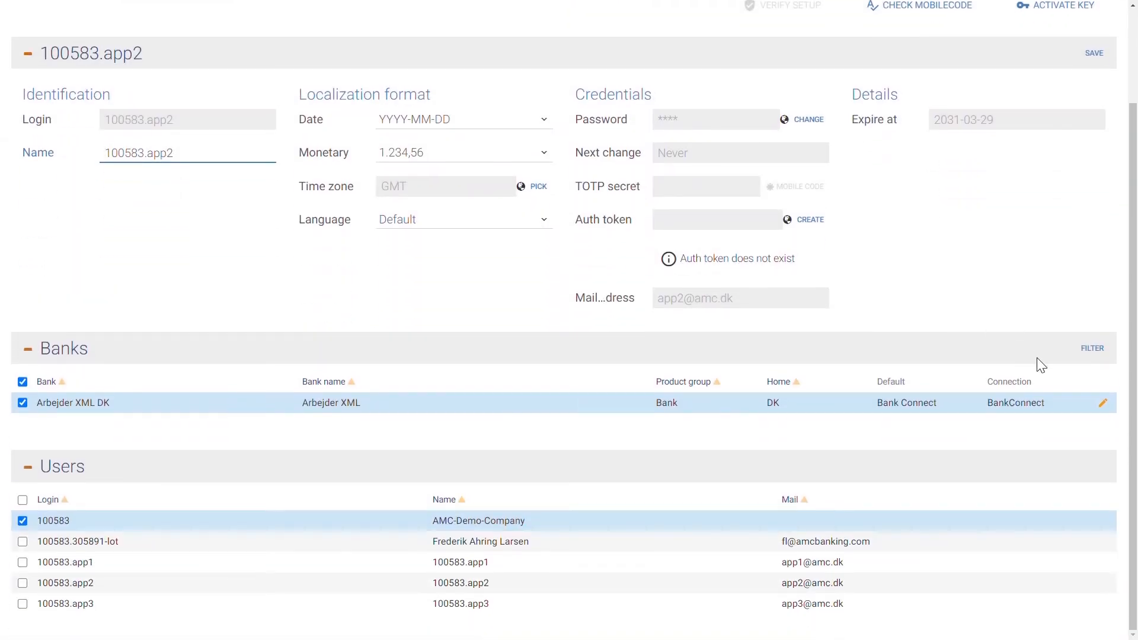
pyautogui.click(1109, 408)
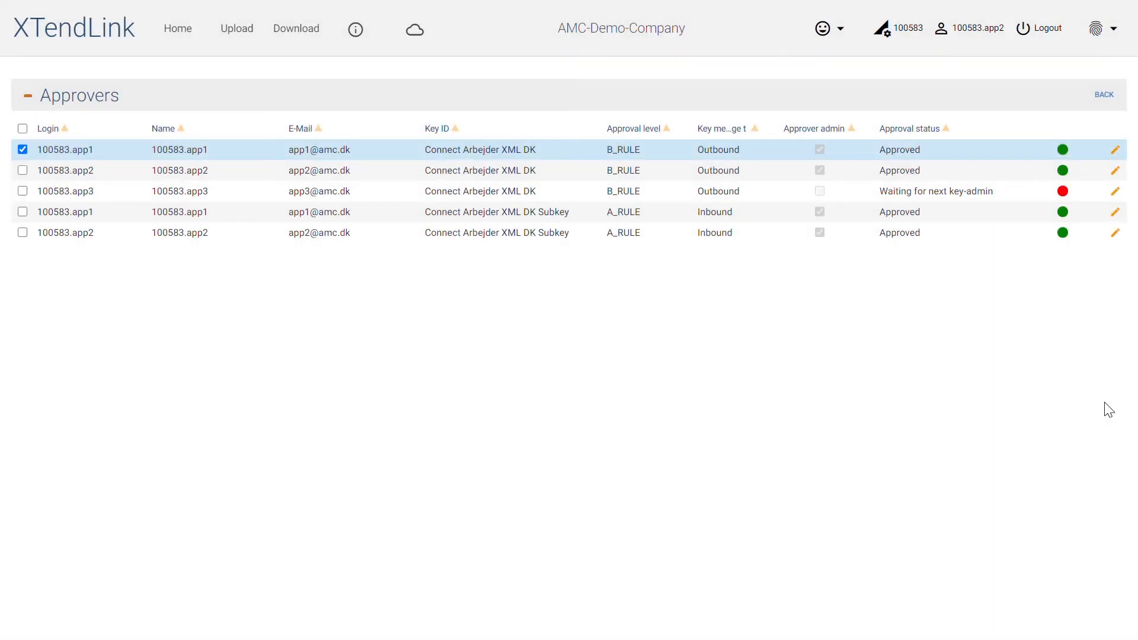
pyautogui.click(997, 193)
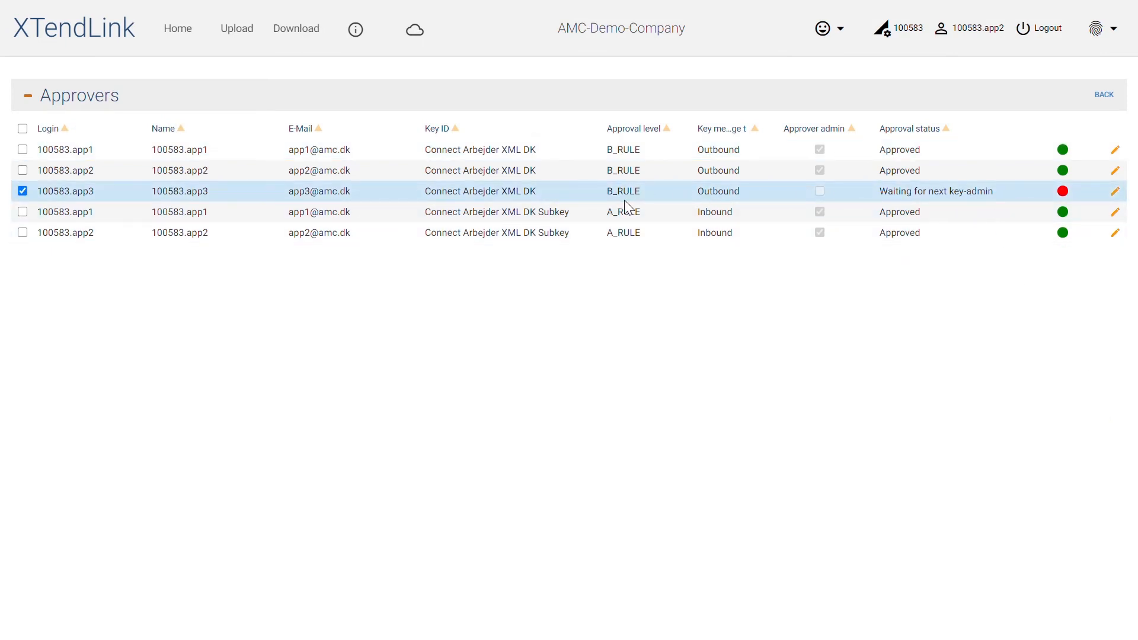
pyautogui.click(1116, 193)
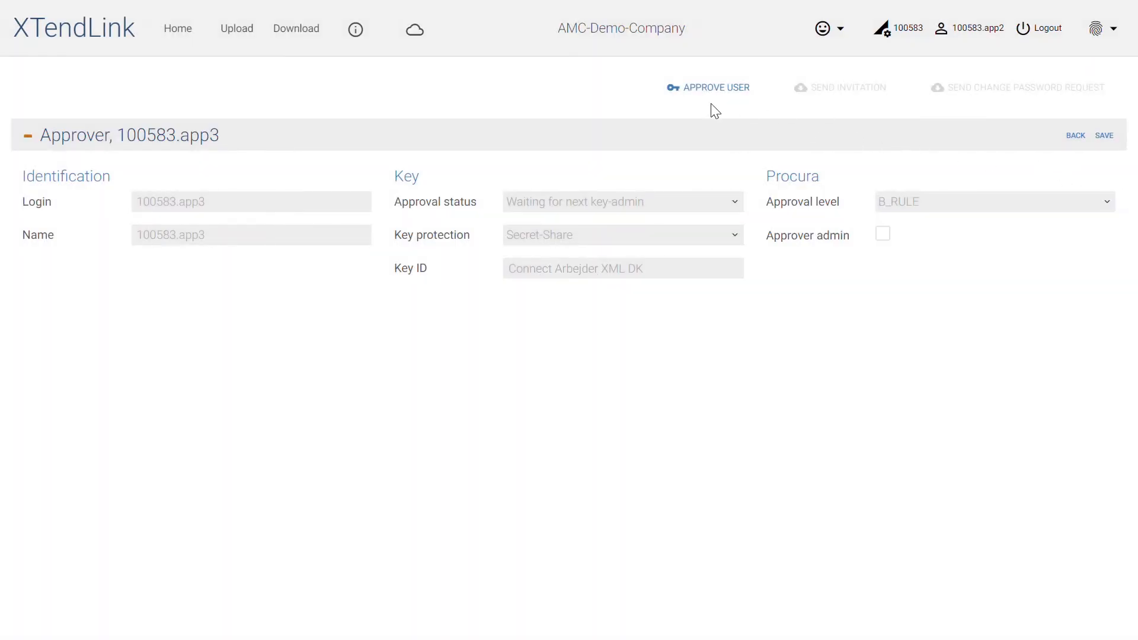
# - Approve app3 with app2's password, review the resulting messages and return to the approver list
pyautogui.click(696, 91)
pyautogui.click(586, 342)
pyautogui.press('Return')
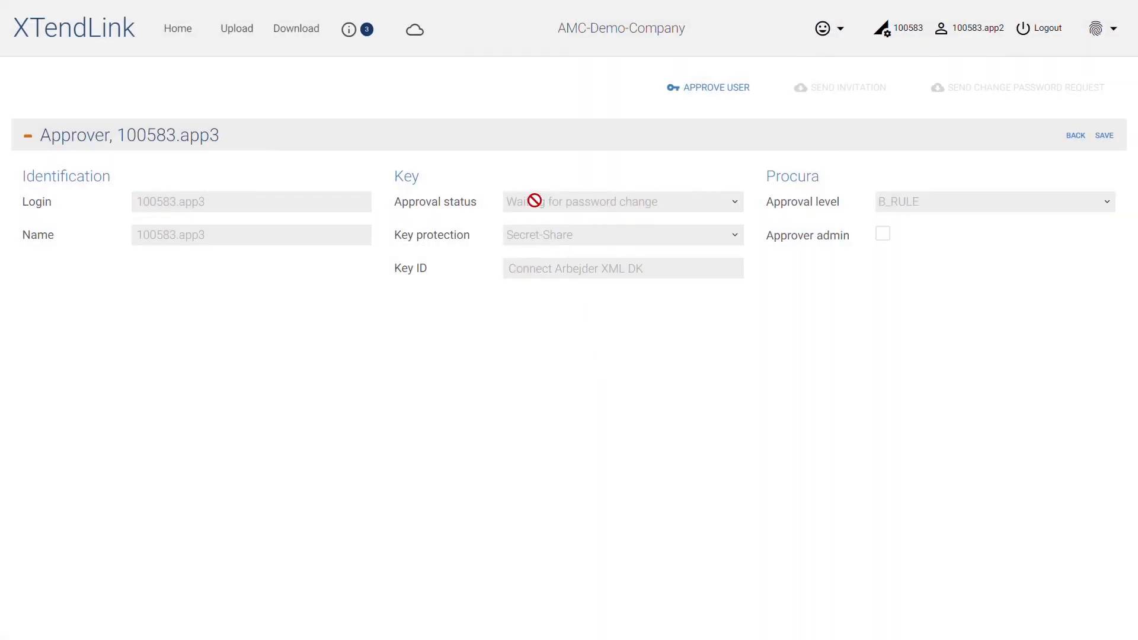
pyautogui.click(372, 35)
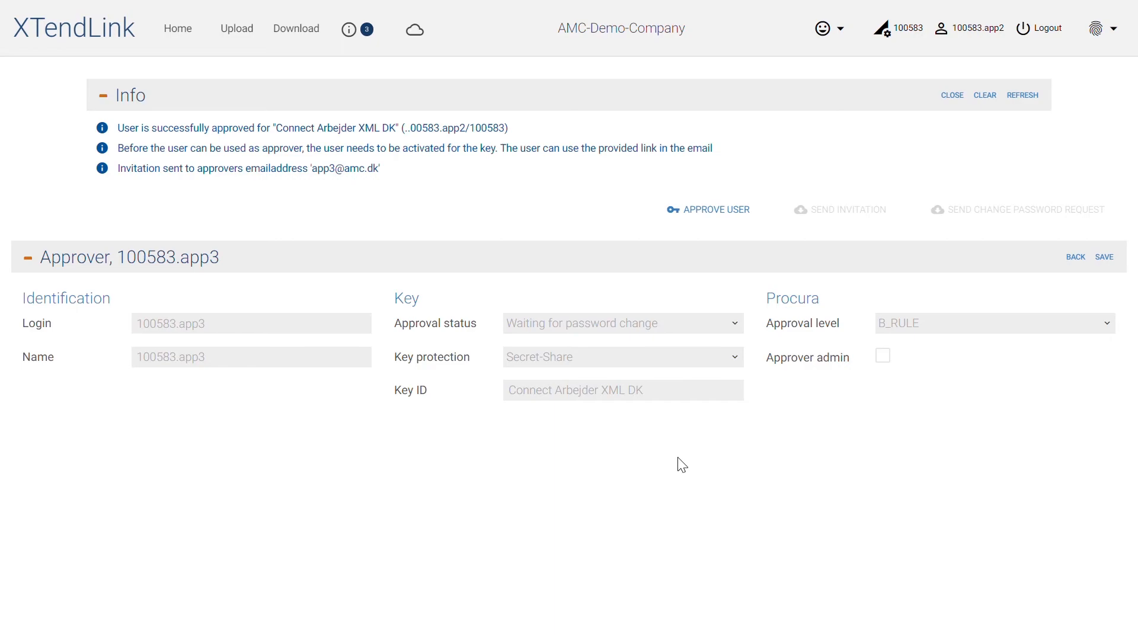
pyautogui.click(1078, 256)
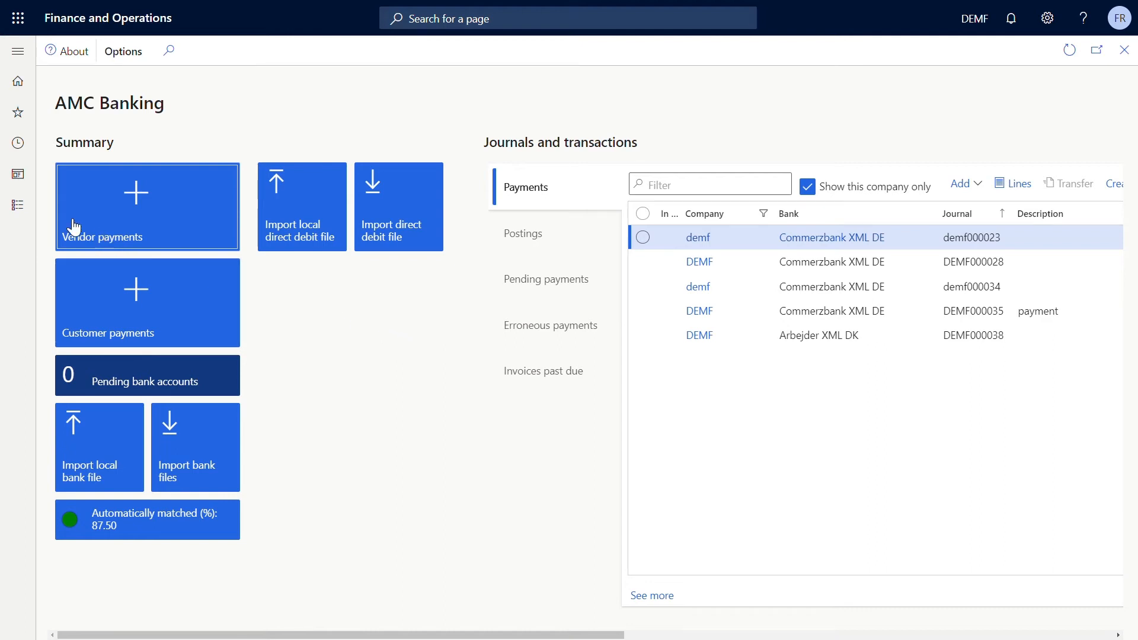
# - Switch to Finance and Operations and test the web service connection in the AMC Banking parameters
pyautogui.click(34, 208)
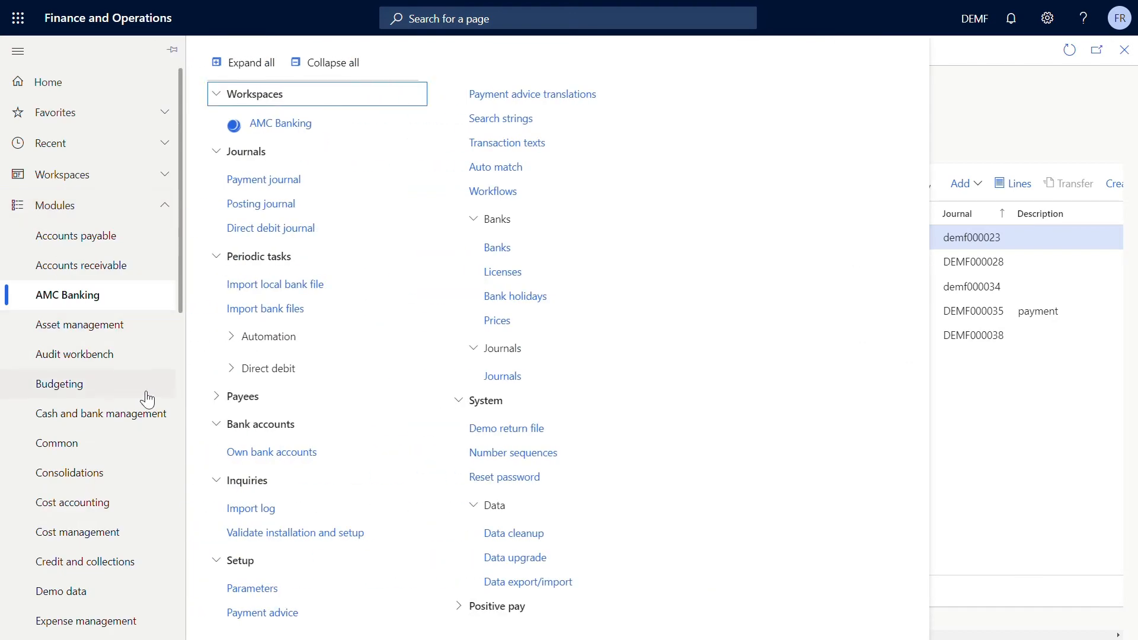
pyautogui.click(255, 590)
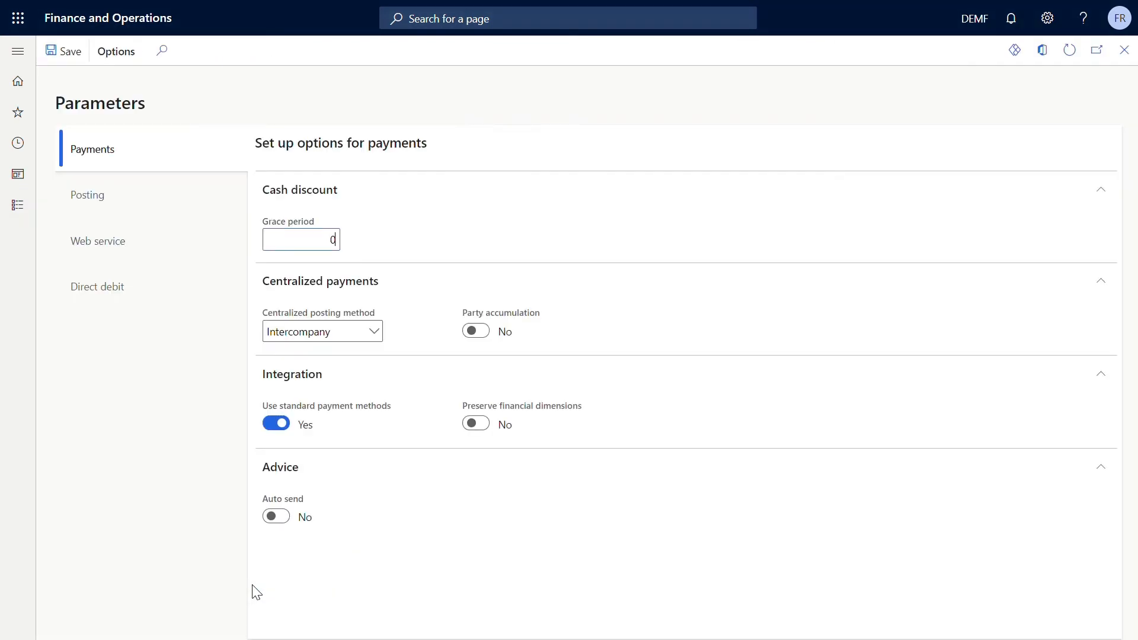
pyautogui.click(111, 254)
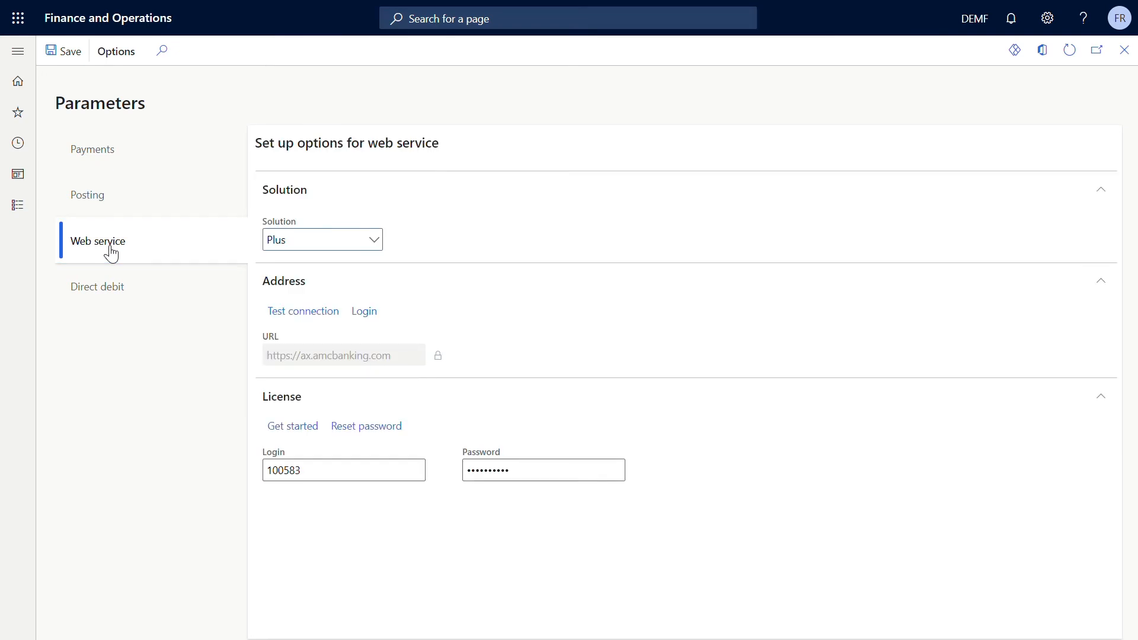
pyautogui.click(291, 313)
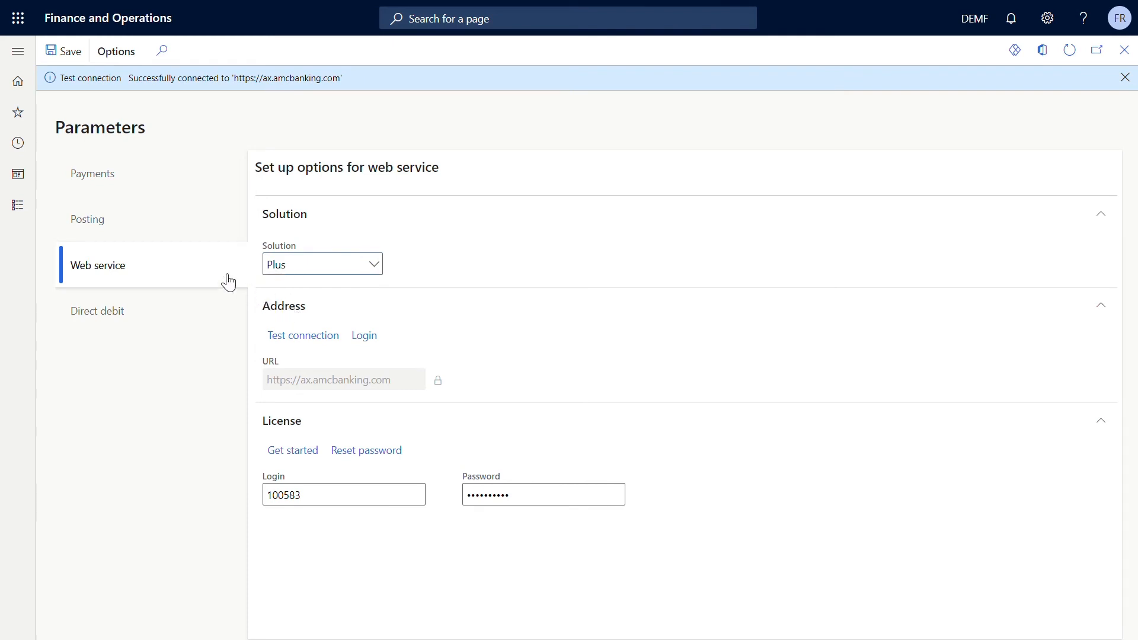
# - Update the license banks with Arbejder XML DK selected, and display that bank's record in the AMC Banking bank list
pyautogui.click(17, 205)
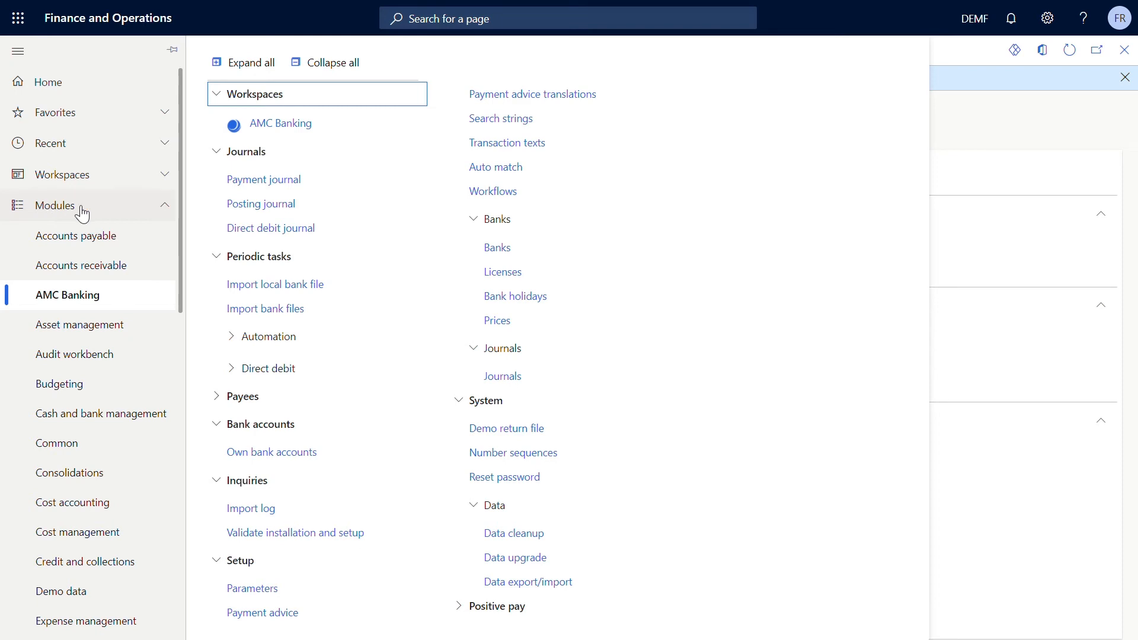
pyautogui.click(492, 249)
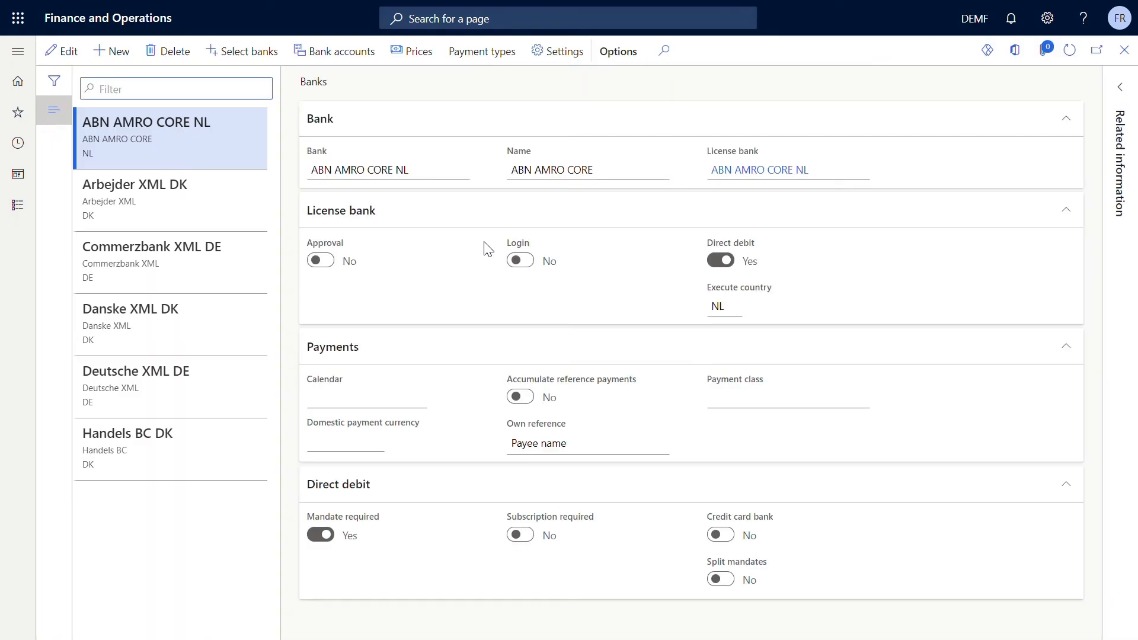
pyautogui.click(261, 58)
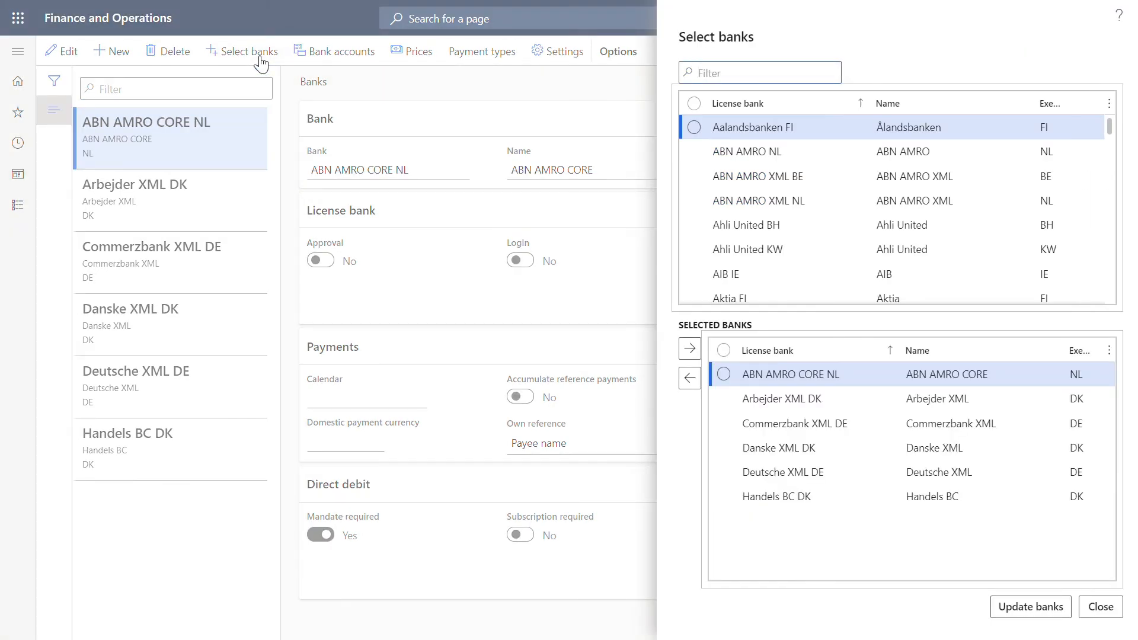
pyautogui.click(783, 410)
pyautogui.click(1020, 615)
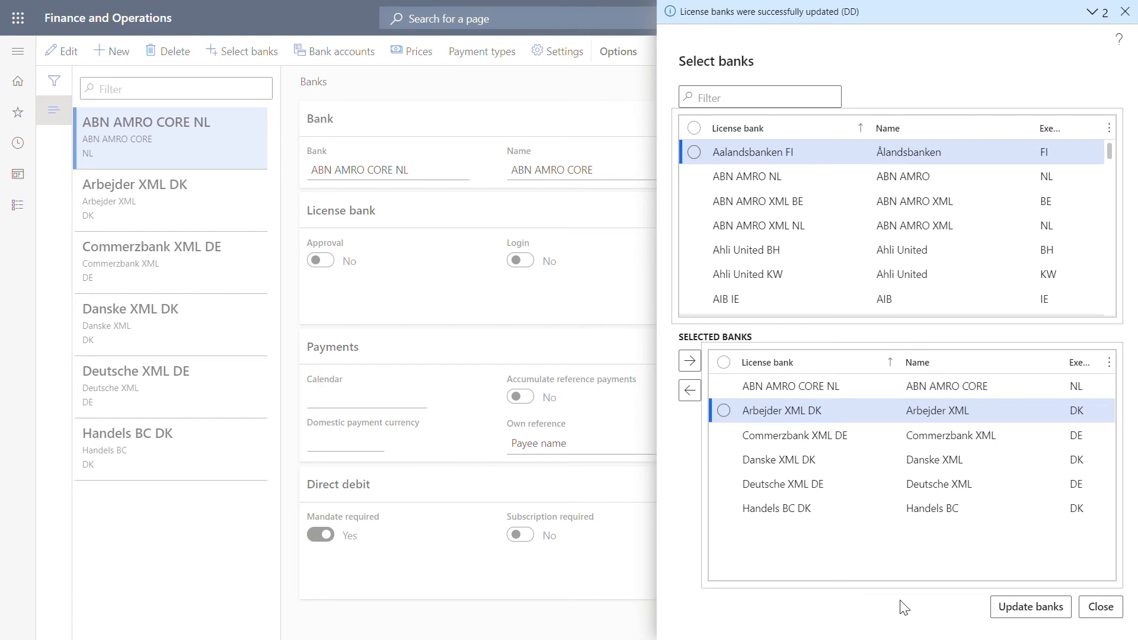
pyautogui.click(1100, 607)
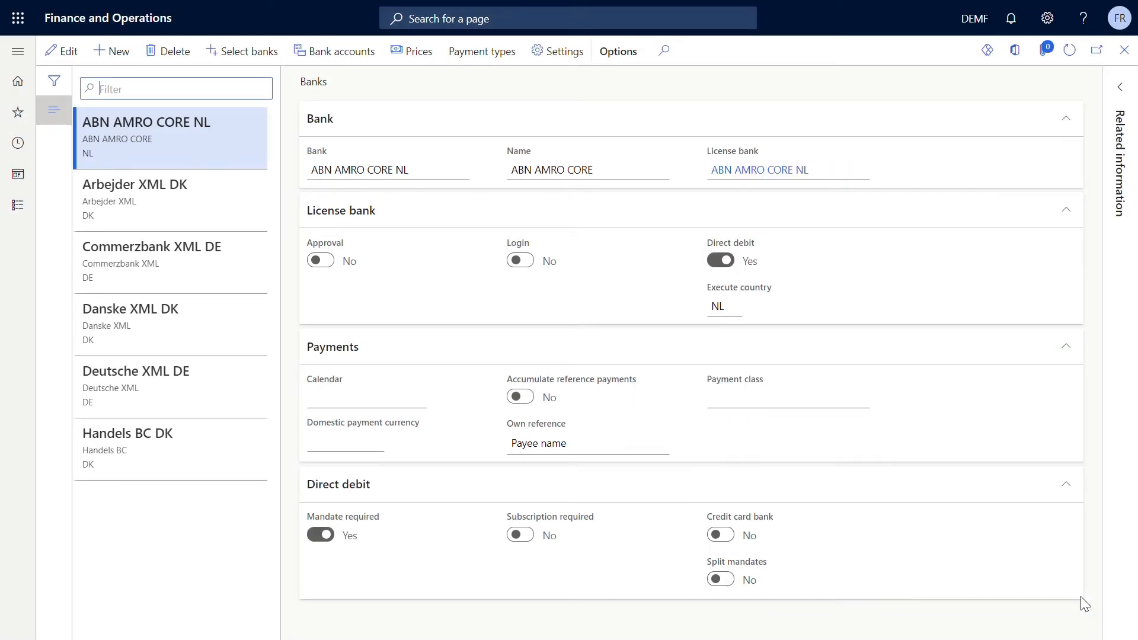
pyautogui.click(232, 205)
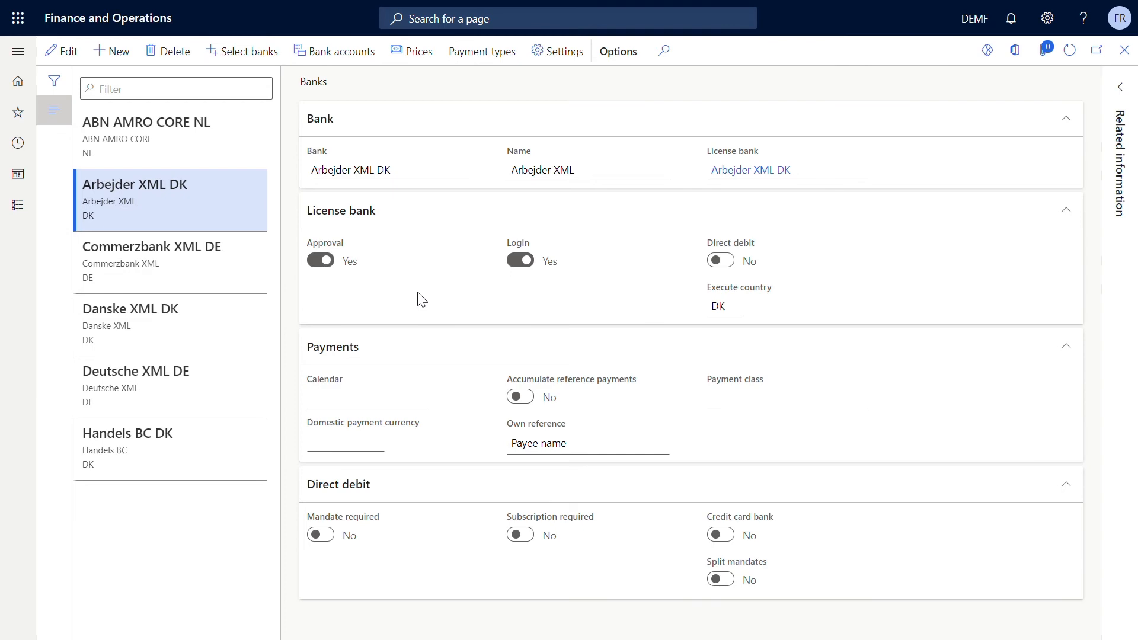
# - Open the payment lines of the Arbejder XML DK journal from the AMC Banking payment journals
pyautogui.click(35, 208)
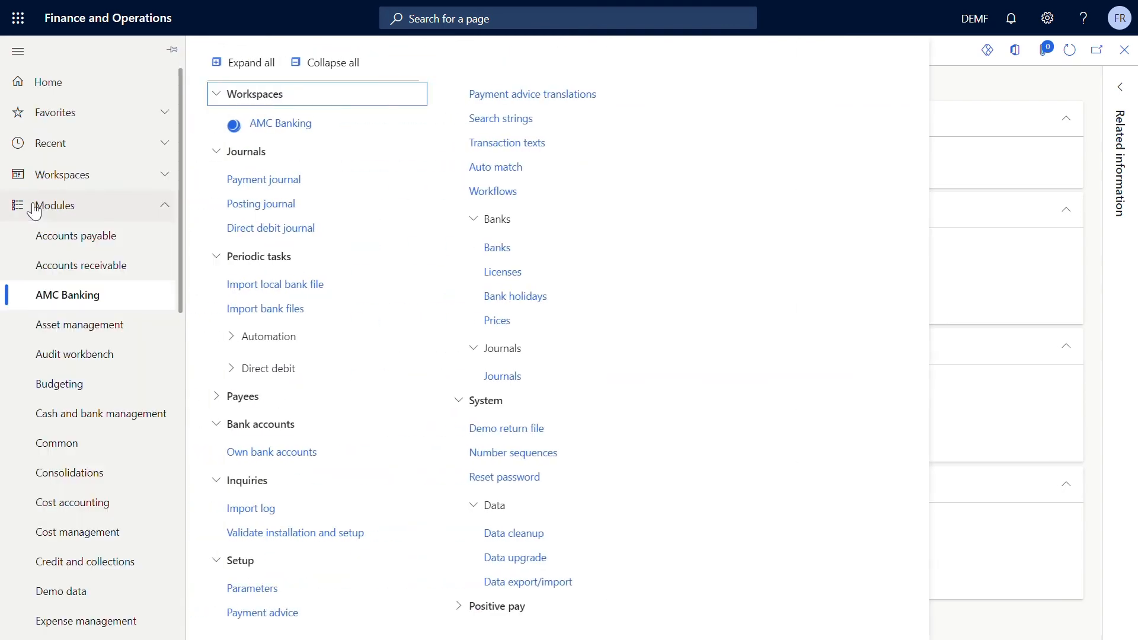
pyautogui.click(216, 184)
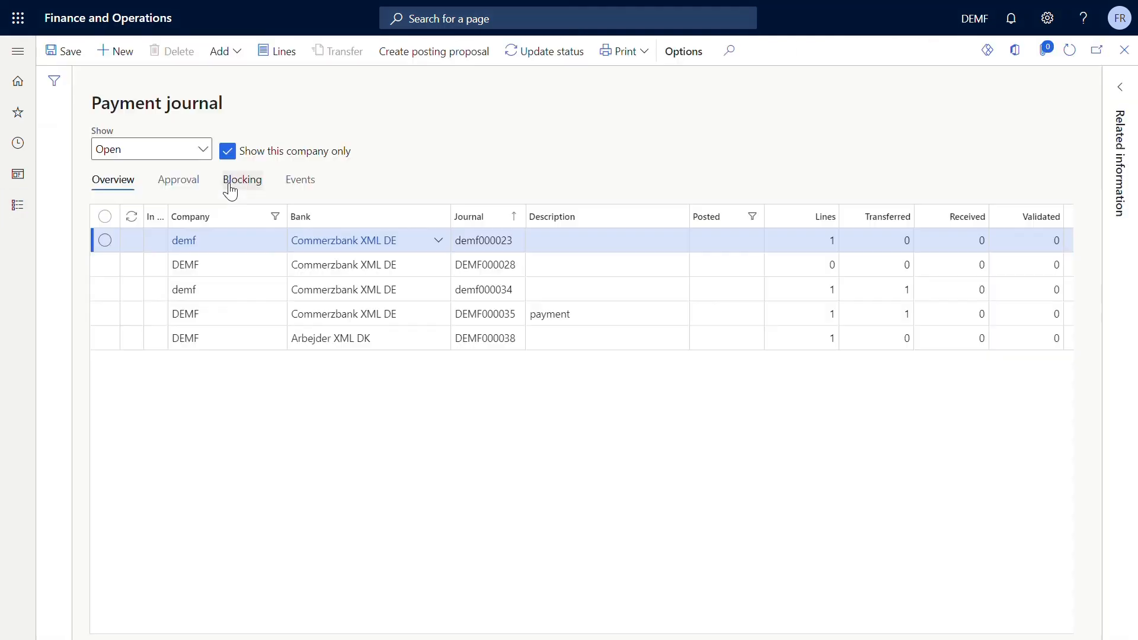
pyautogui.click(335, 347)
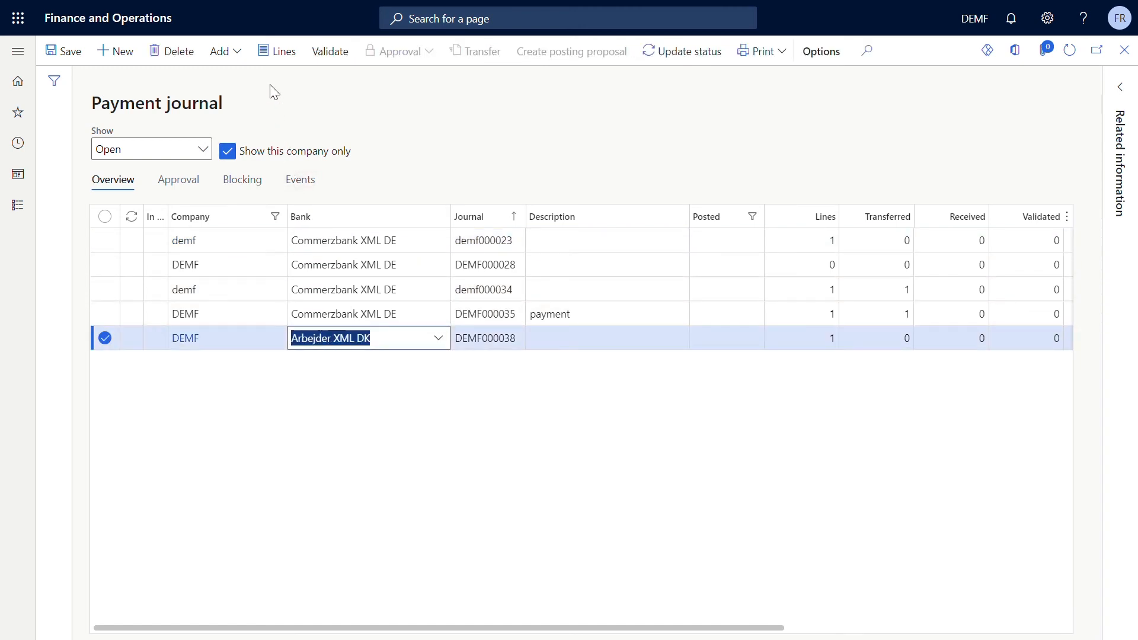
pyautogui.click(275, 52)
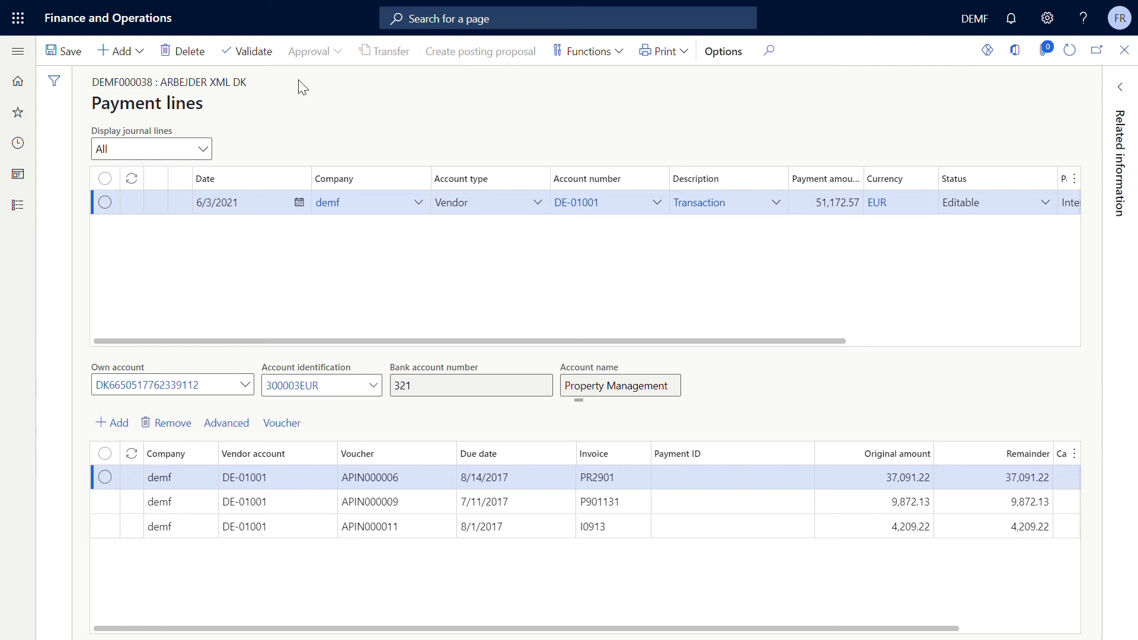
# - Validate the Arbejder XML DK payment journal against the applicable ledger and bank rules
pyautogui.click(273, 62)
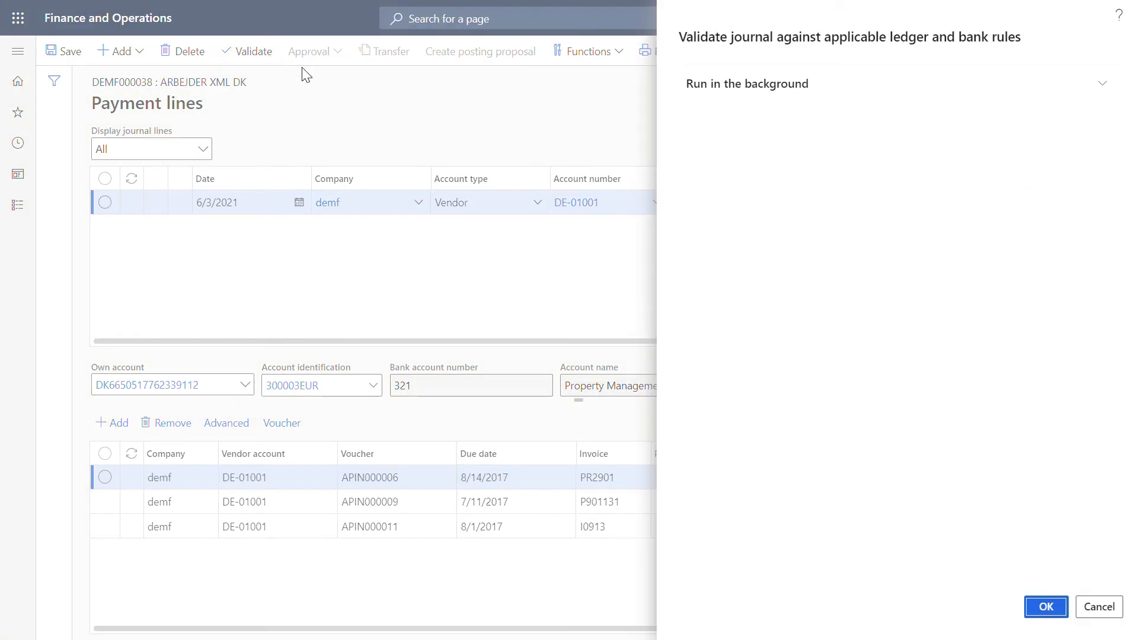
pyautogui.click(1051, 604)
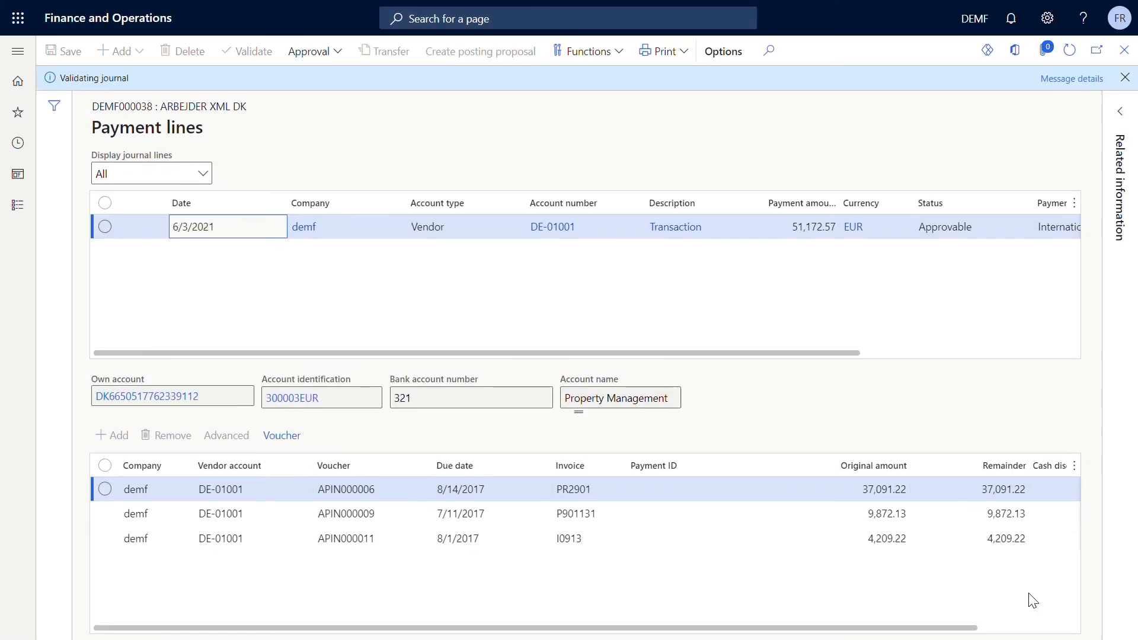
pyautogui.click(657, 332)
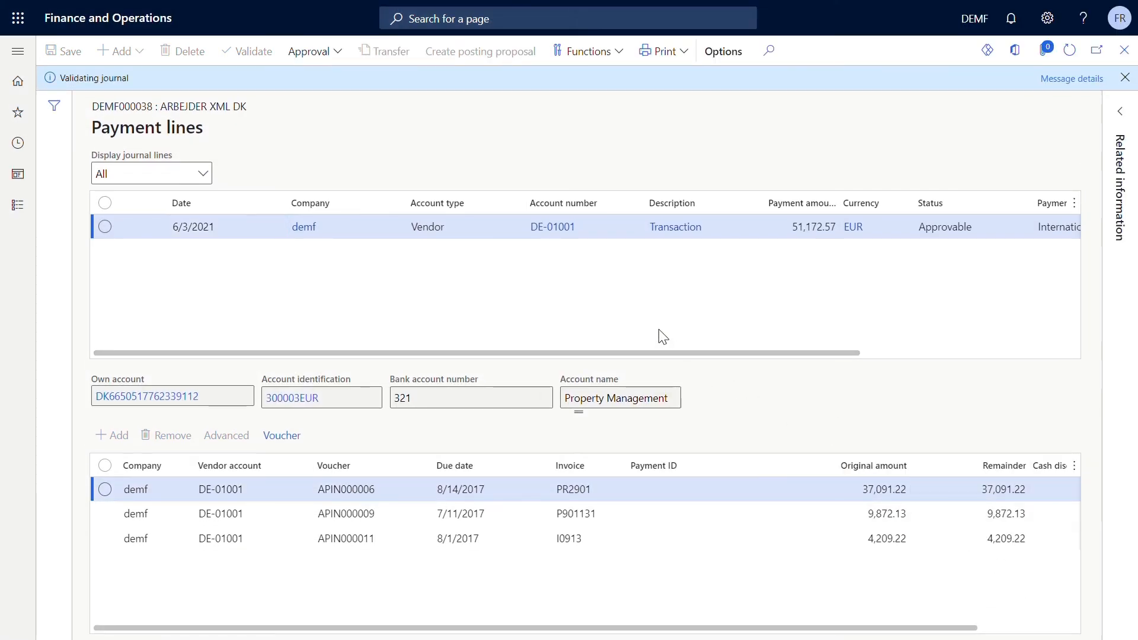
# - Approve the payment journal as app1 with that approver's password and show the approval message details
pyautogui.click(328, 55)
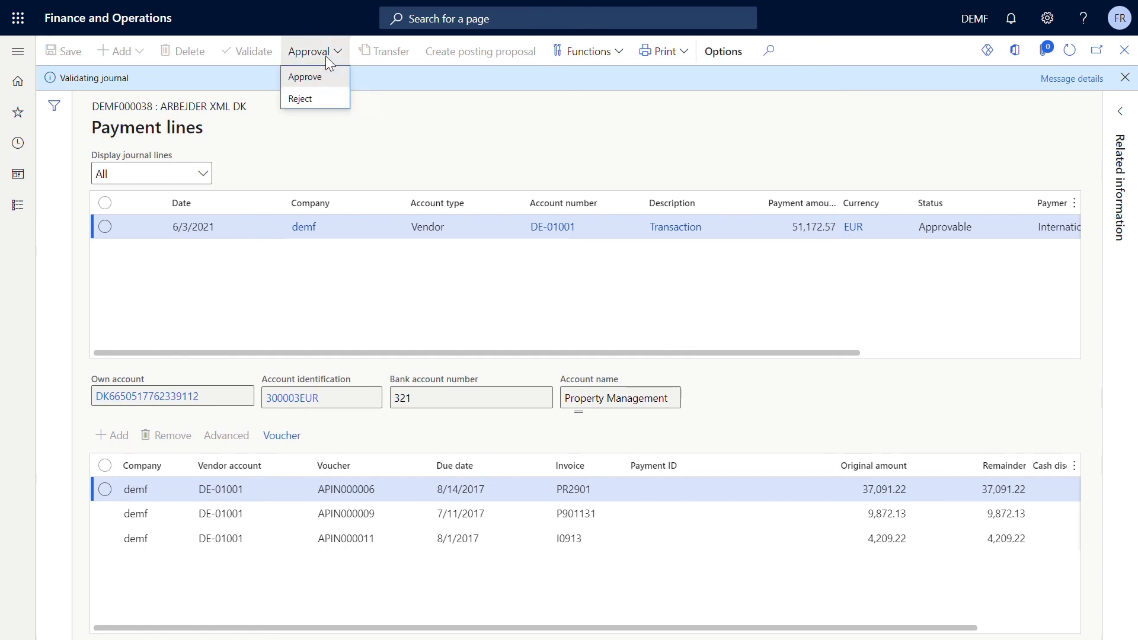
pyautogui.click(332, 77)
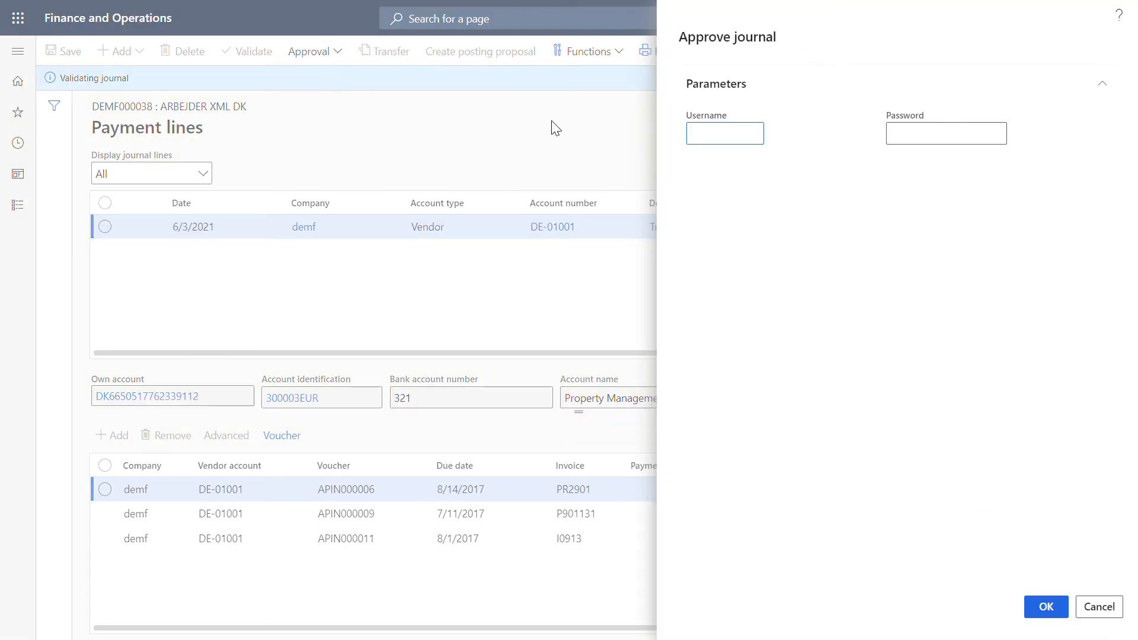
pyautogui.write('app1')
pyautogui.press('Tab')
pyautogui.write('•••••••••')
pyautogui.click(1037, 602)
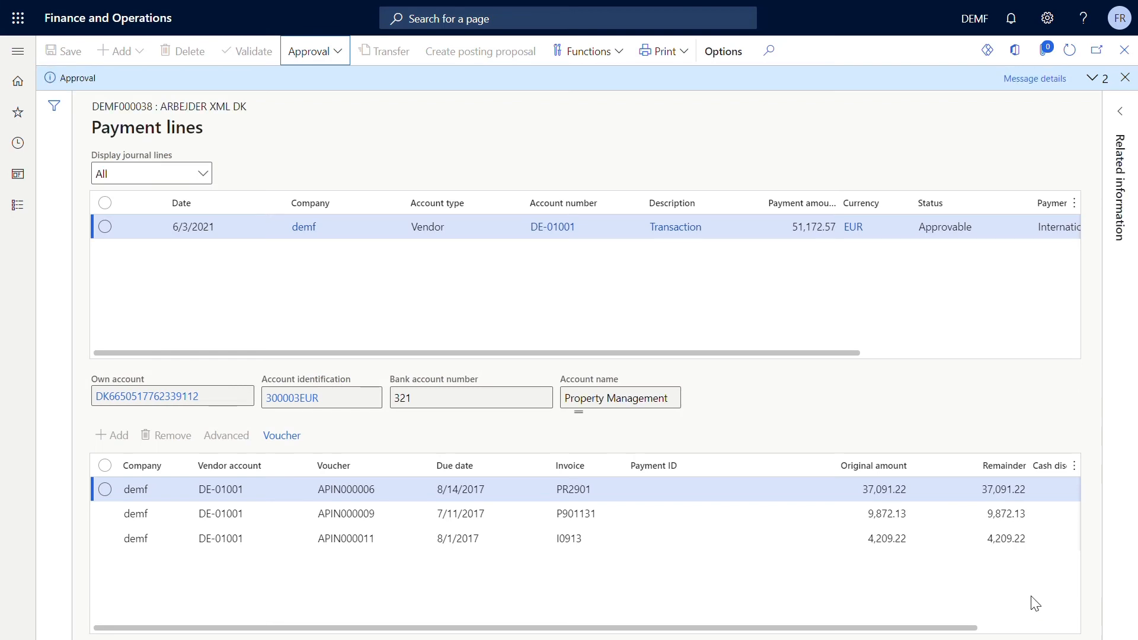
pyautogui.click(1030, 80)
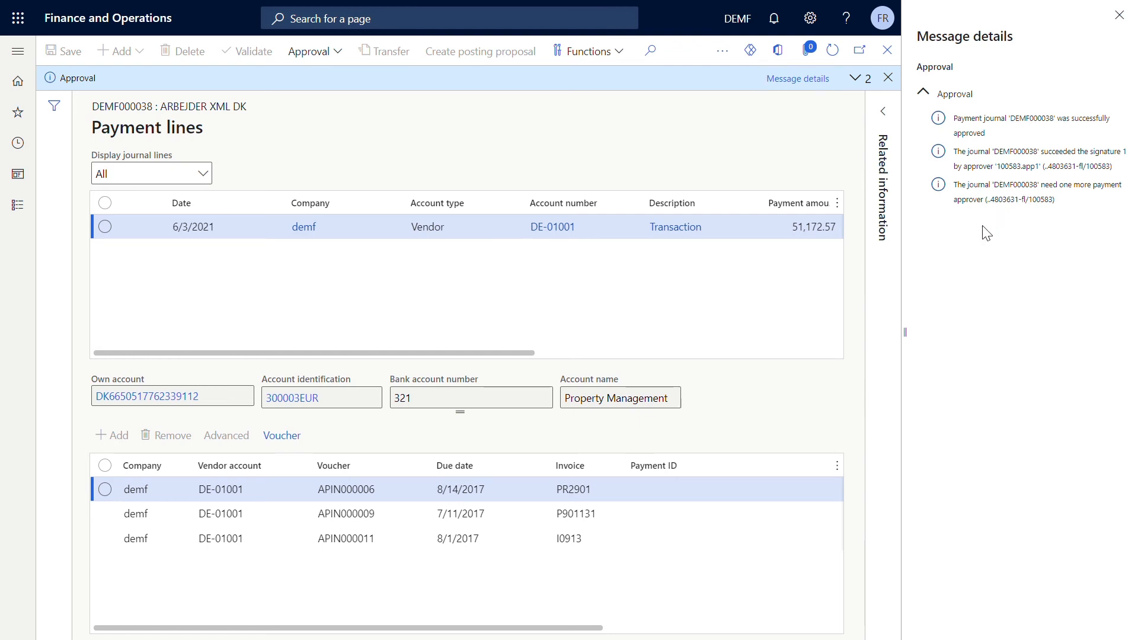
# - Approve the Arbejder XML DK payment journal as app2 with that approver's password and show the approval message details
pyautogui.click(341, 58)
pyautogui.click(332, 78)
pyautogui.write('app2')
pyautogui.press('Tab')
pyautogui.write('•••••••••')
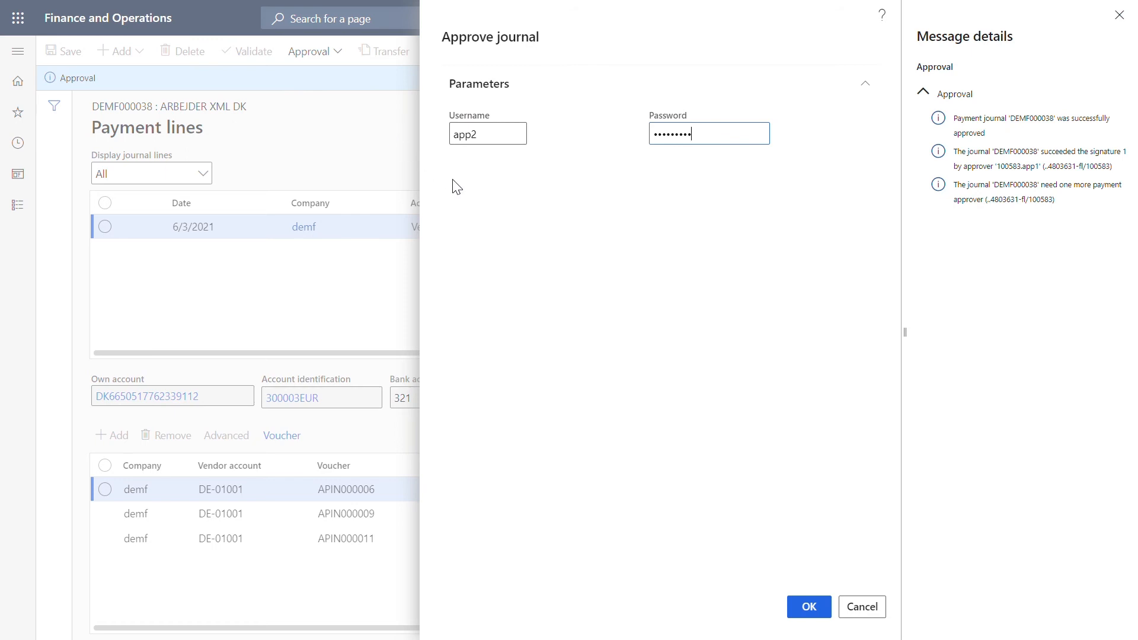
pyautogui.click(798, 611)
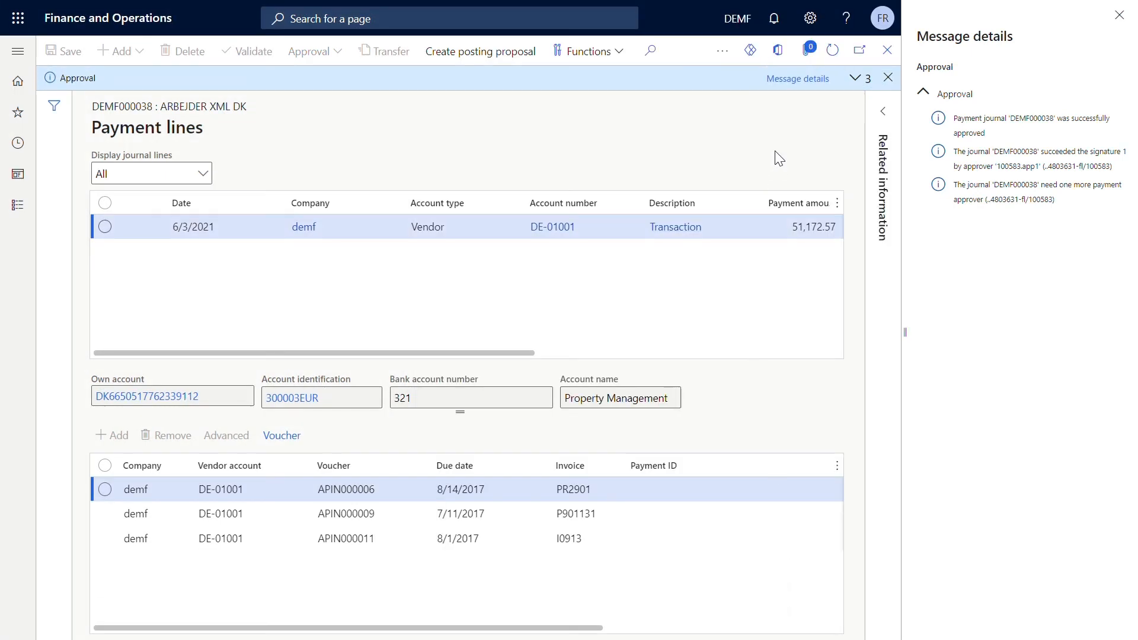
pyautogui.click(787, 88)
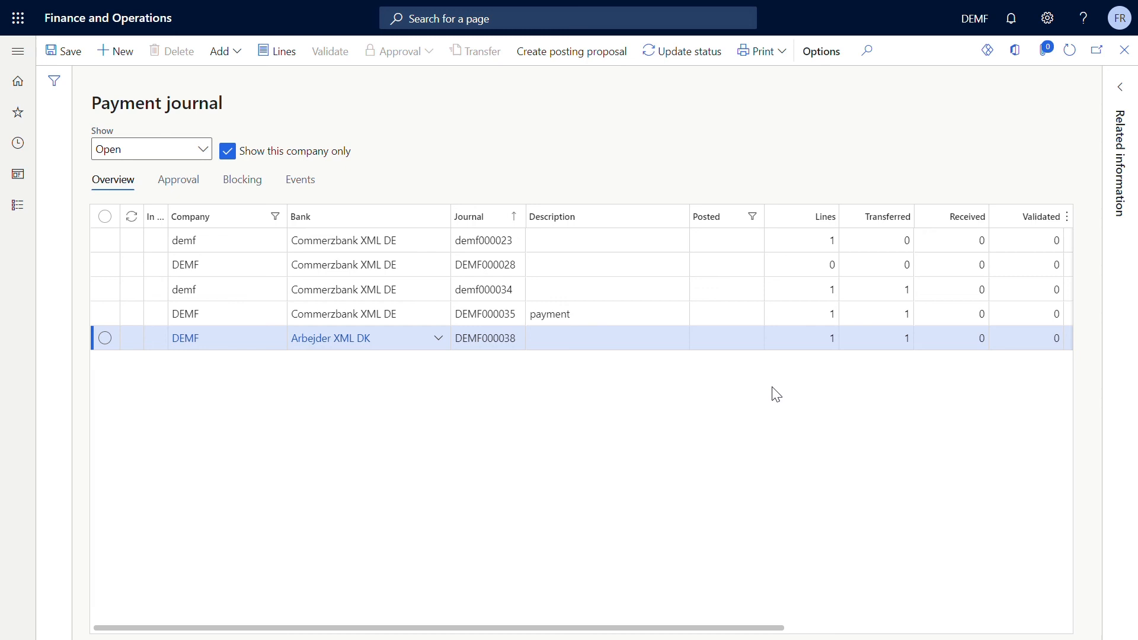
# - Examine the transferred, received, validated, executed and error columns for the Arbejder XML DK journal in the payment journal overview
pyautogui.moveTo(655, 631); pyautogui.dragTo(769, 631)
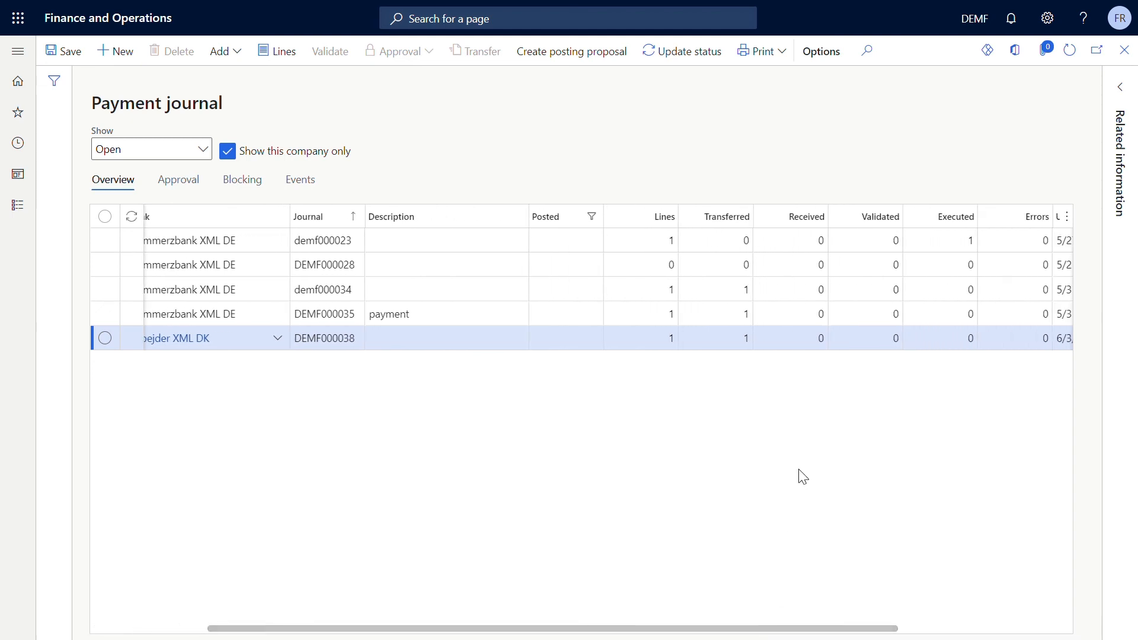
pyautogui.click(790, 395)
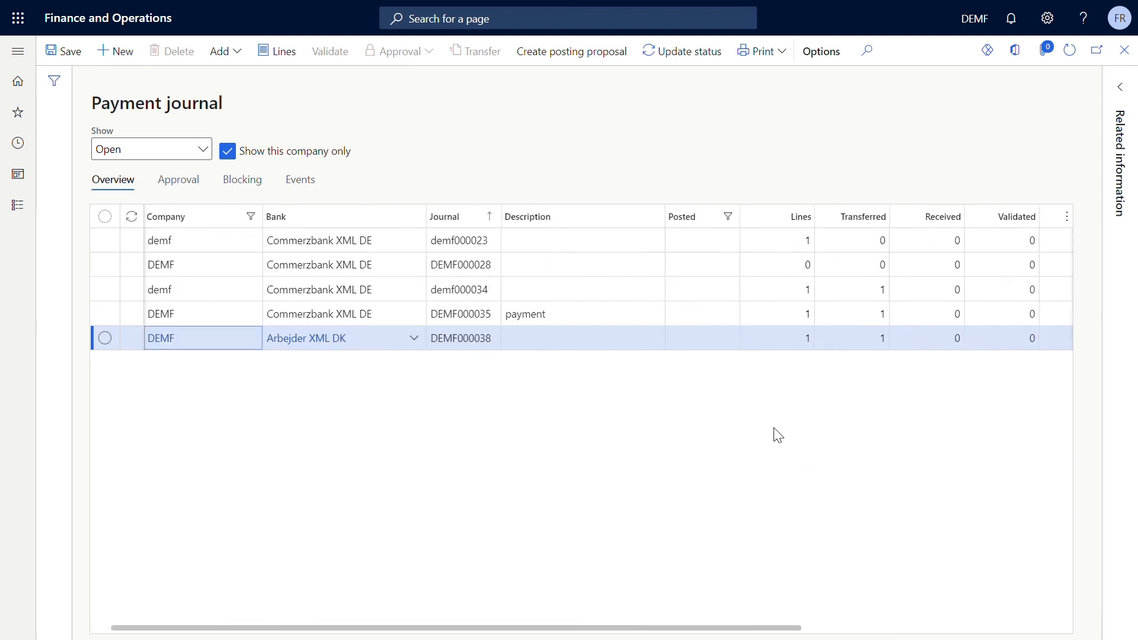
pyautogui.moveTo(750, 634); pyautogui.dragTo(683, 633)
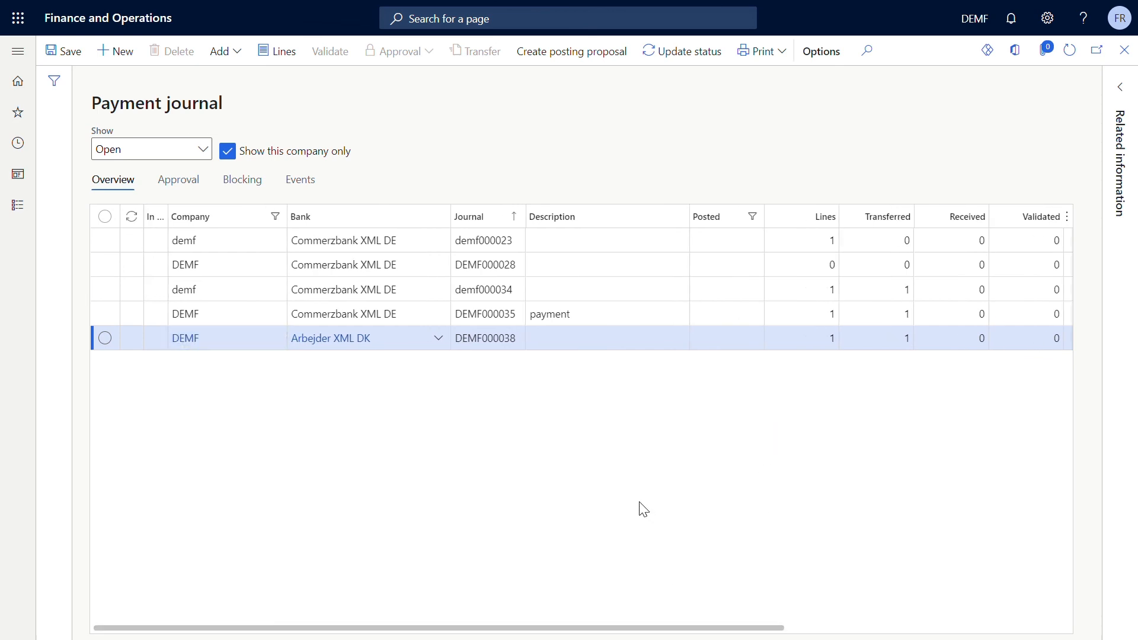
# - Import the AMC Banking bank files with status reports, payment notifications and account statements, logging in as app1 with the account password
pyautogui.click(18, 205)
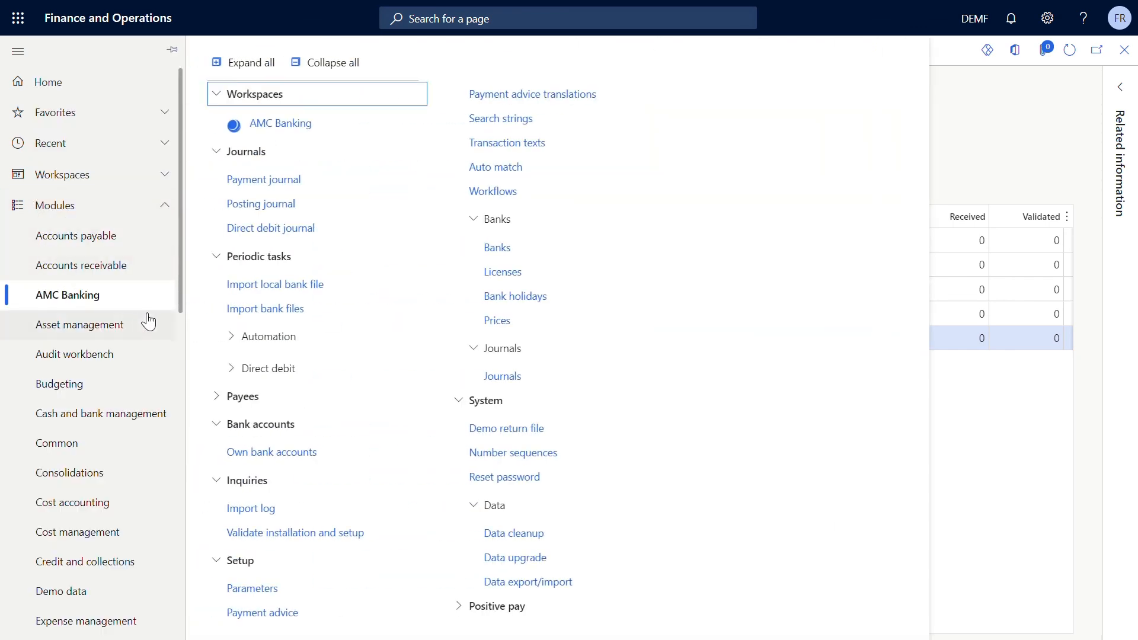
pyautogui.click(277, 309)
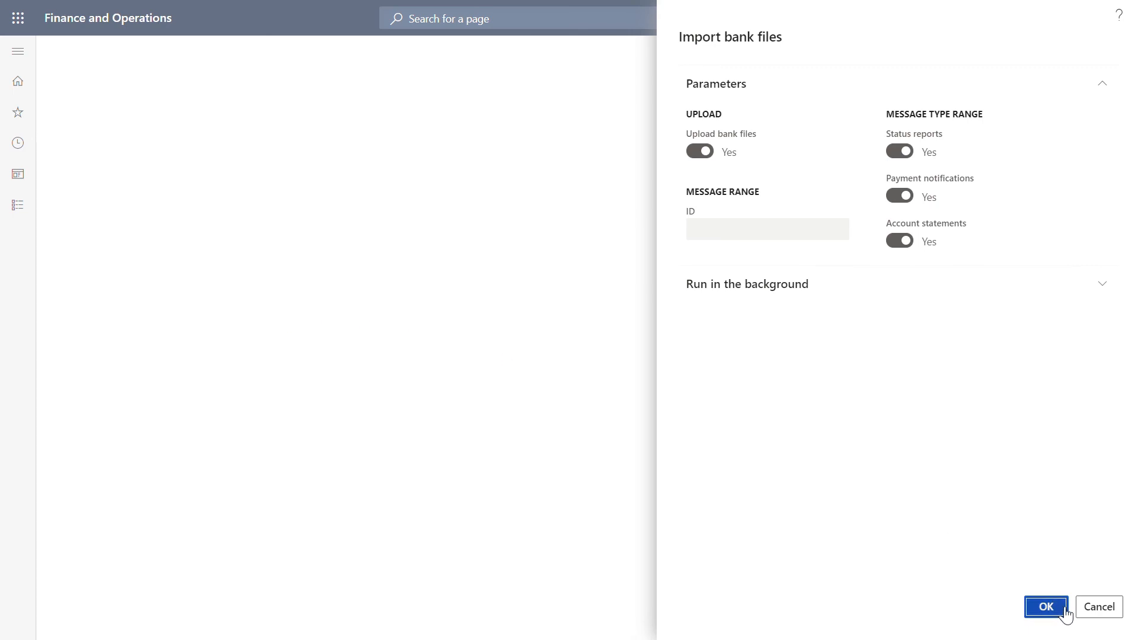
pyautogui.click(1065, 611)
pyautogui.write('app1')
pyautogui.press('Tab')
pyautogui.write('•••••••••')
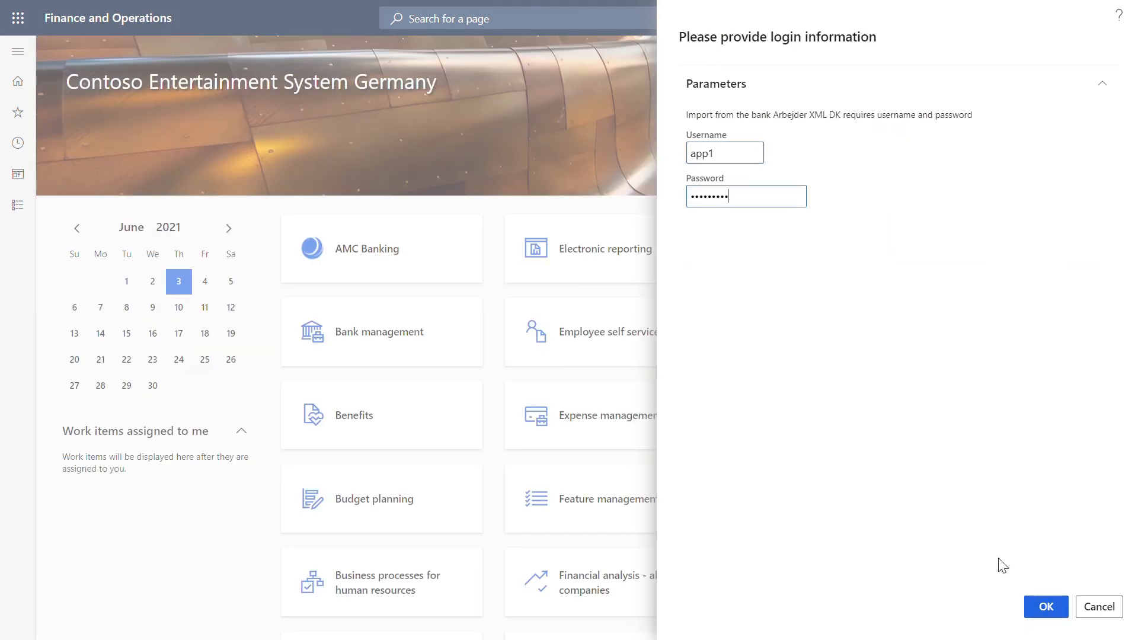
pyautogui.click(1047, 607)
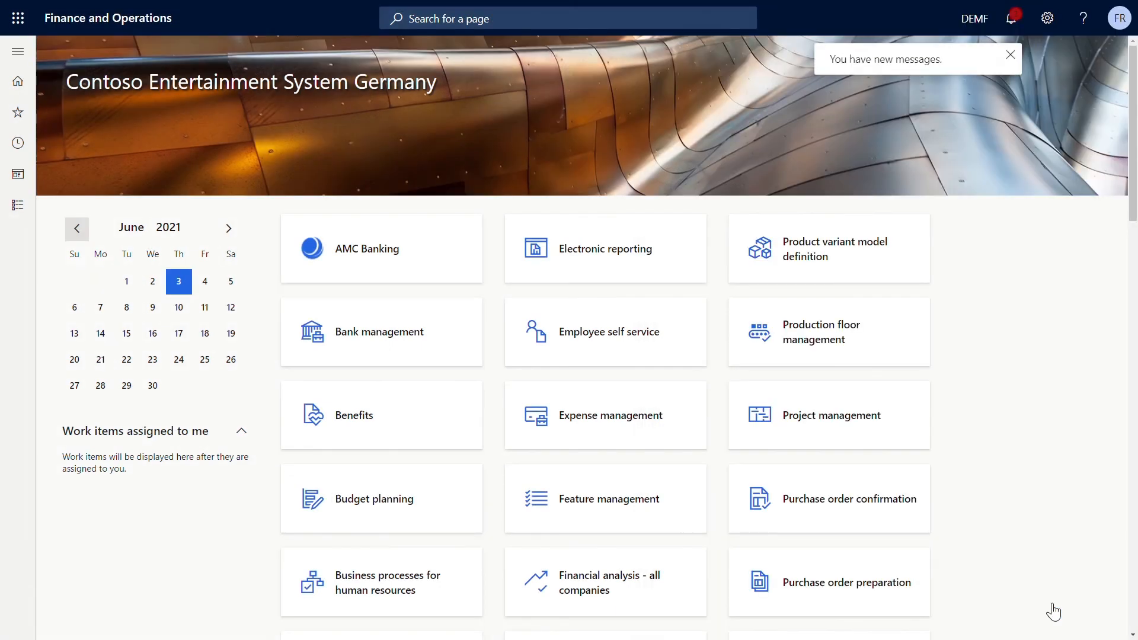